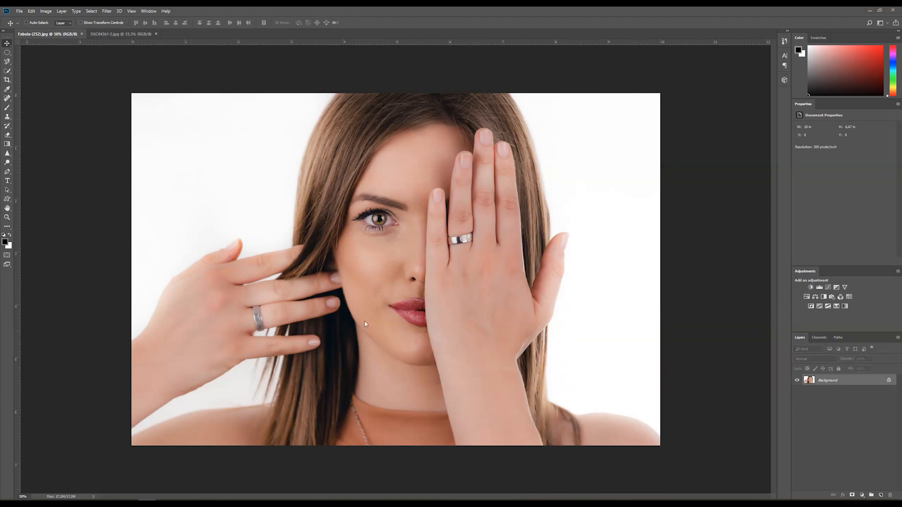
{"action": "left_click", "coordinate": [19, 11]}
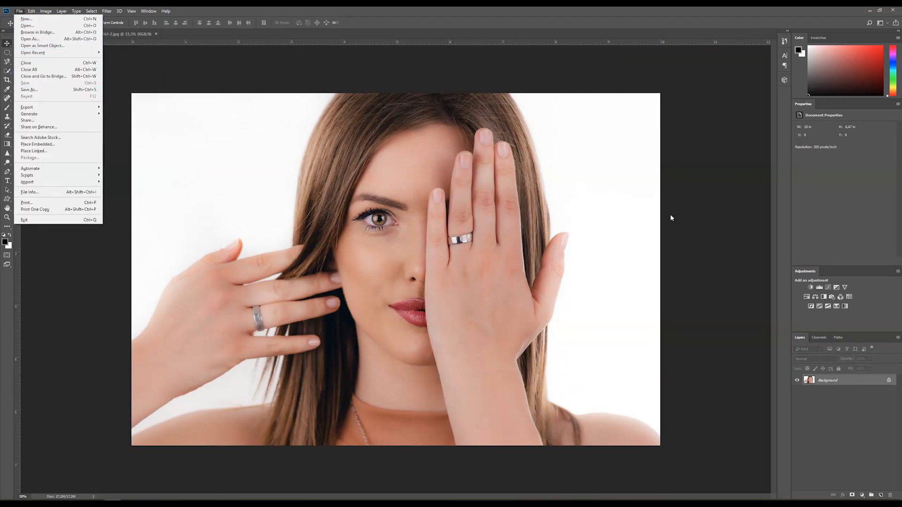
{"action": "left_click", "coordinate": [690, 210]}
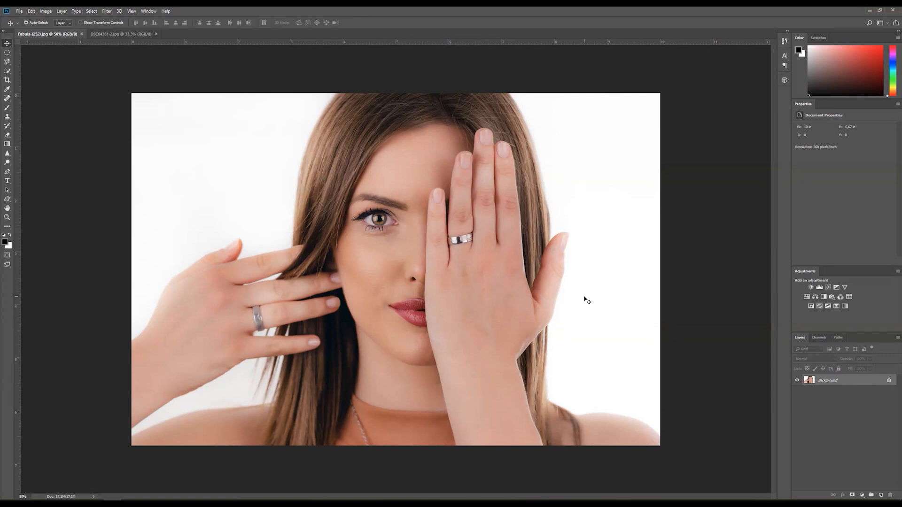
Duplicate the Background layer and apply the Sharpen filter to the copy.
{"action": "key", "text": "ctrl+j"}
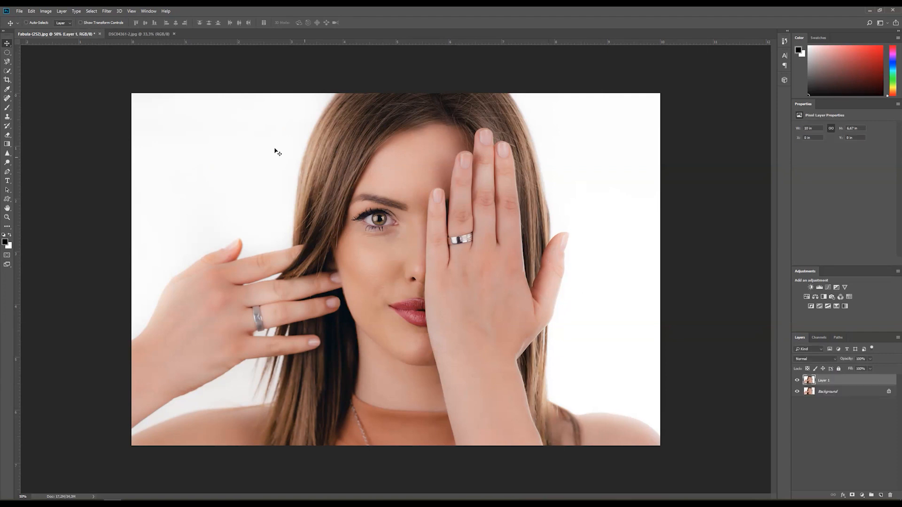
{"action": "left_click", "coordinate": [107, 10]}
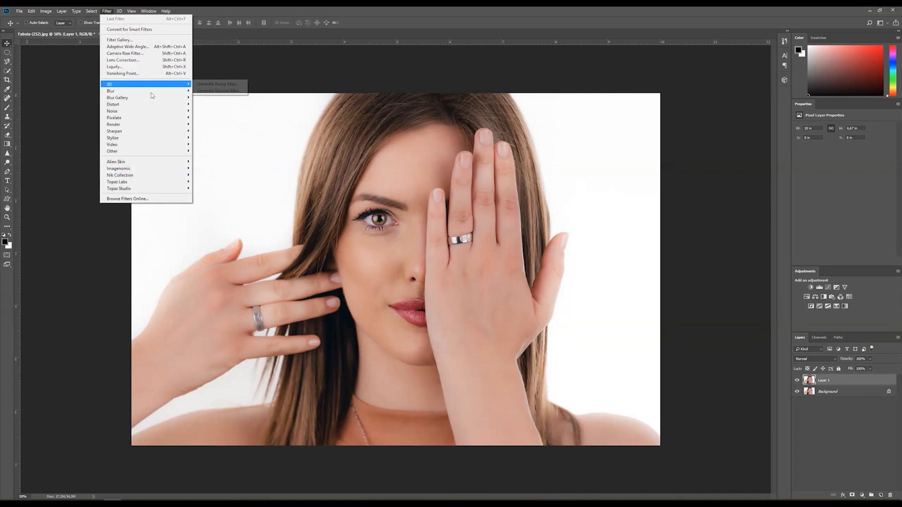
{"action": "mouse_move", "coordinate": [167, 132]}
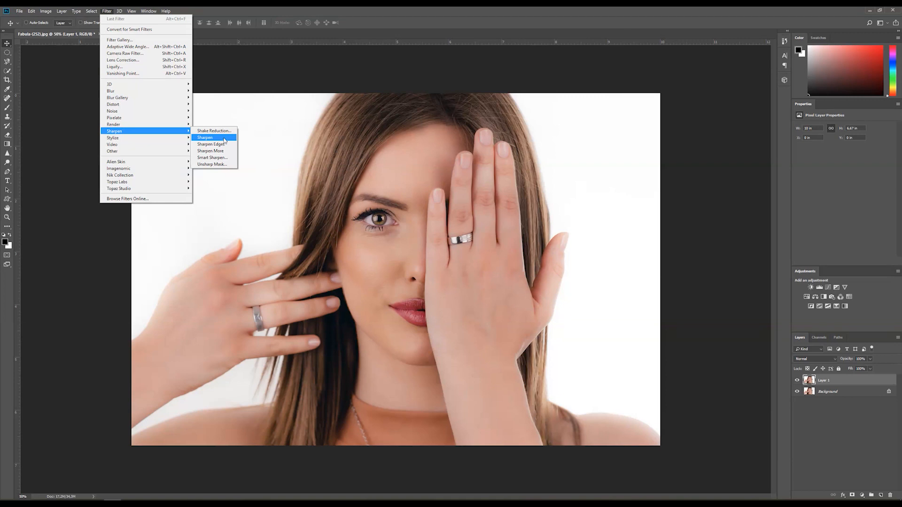
{"action": "left_click", "coordinate": [224, 139]}
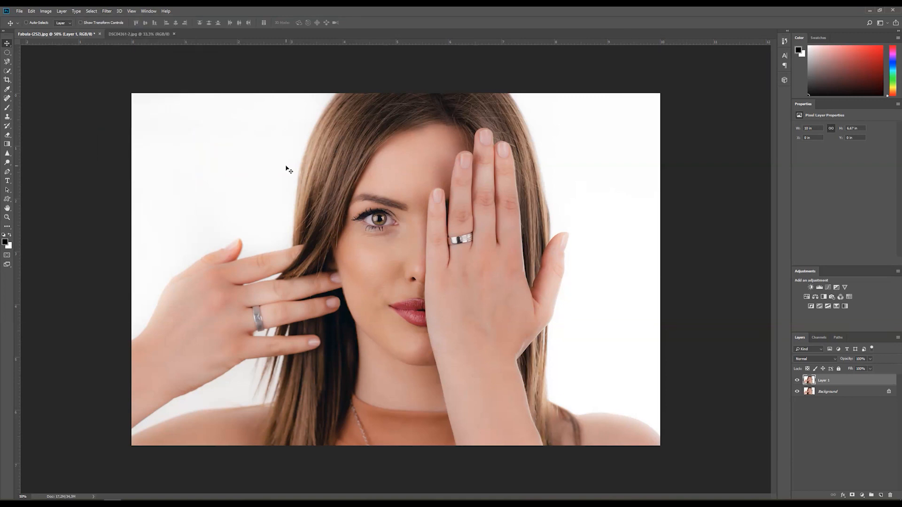
Compare the eye, skin and lips at 200% with the sharpened layer shown and hidden.
{"action": "key", "text": "ctrl+plus"}
{"action": "key", "text": "ctrl+plus"}
{"action": "key", "text": "ctrl+plus"}
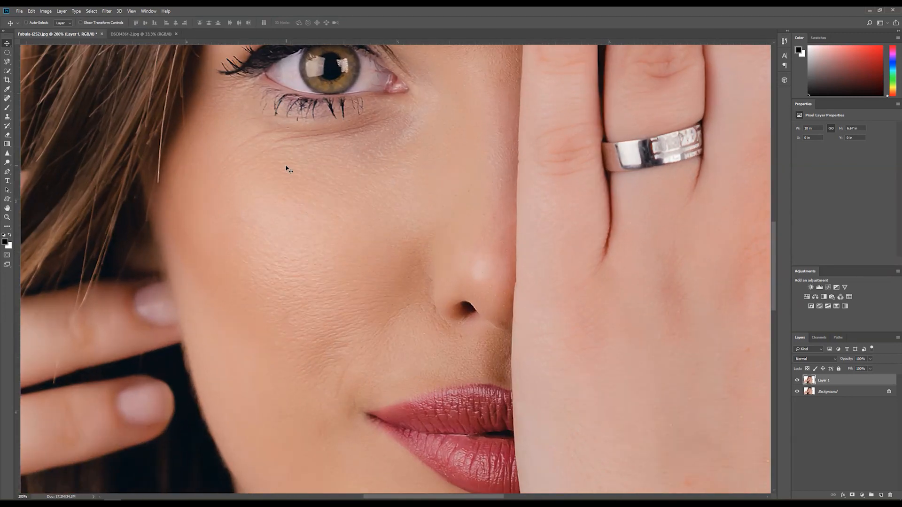
{"action": "left_click_drag", "start_coordinate": [287, 169], "coordinate": [359, 261]}
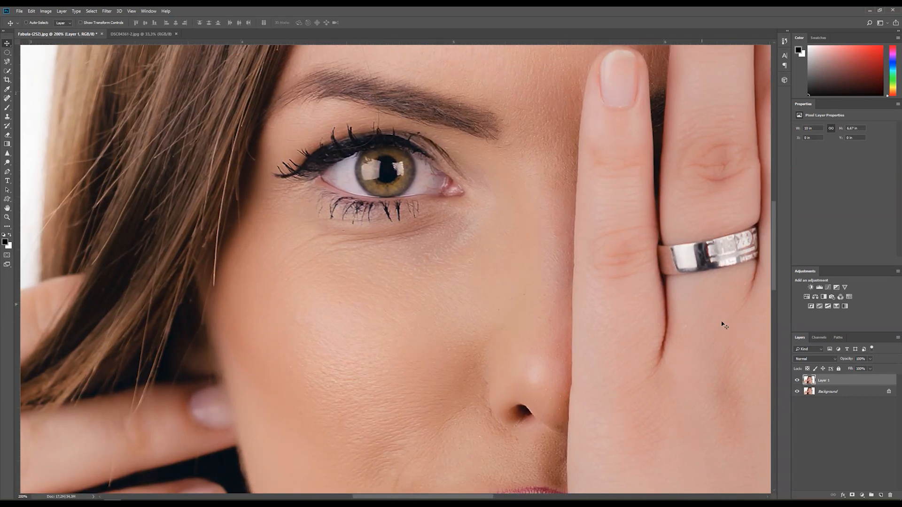
{"action": "left_click", "coordinate": [797, 381]}
{"action": "left_click", "coordinate": [797, 381]}
{"action": "left_click", "coordinate": [797, 381]}
{"action": "left_click", "coordinate": [796, 381]}
{"action": "left_click", "coordinate": [796, 382]}
{"action": "left_click", "coordinate": [797, 381]}
{"action": "left_click_drag", "start_coordinate": [565, 397], "coordinate": [506, 258]}
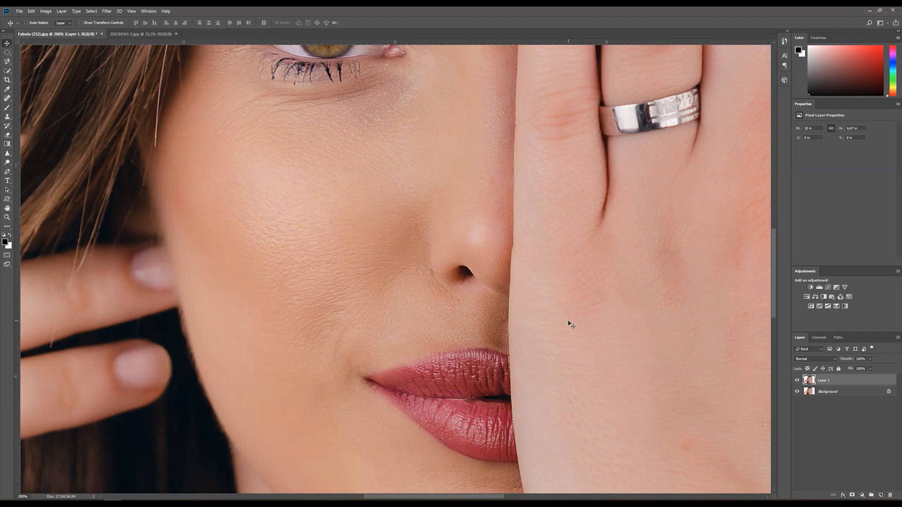
{"action": "left_click", "coordinate": [798, 381]}
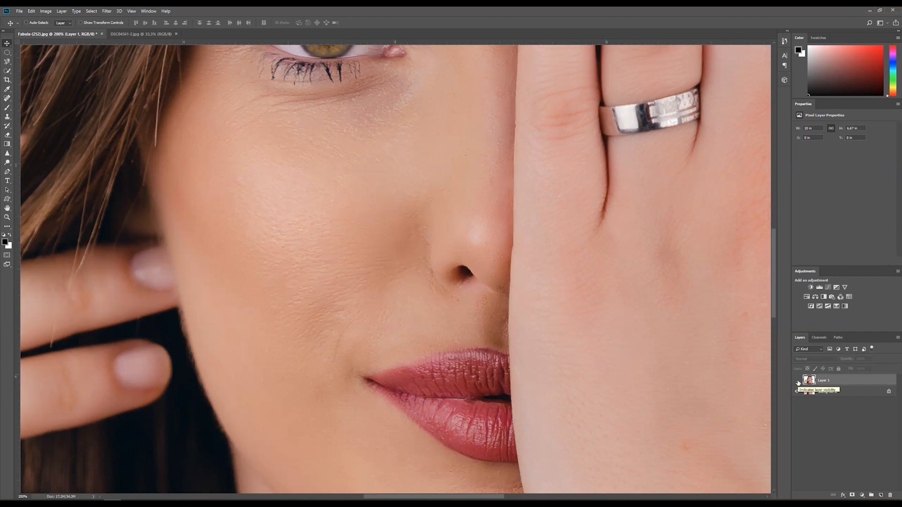
{"action": "left_click", "coordinate": [797, 381]}
{"action": "key", "text": "ctrl+minus"}
{"action": "key", "text": "ctrl+minus"}
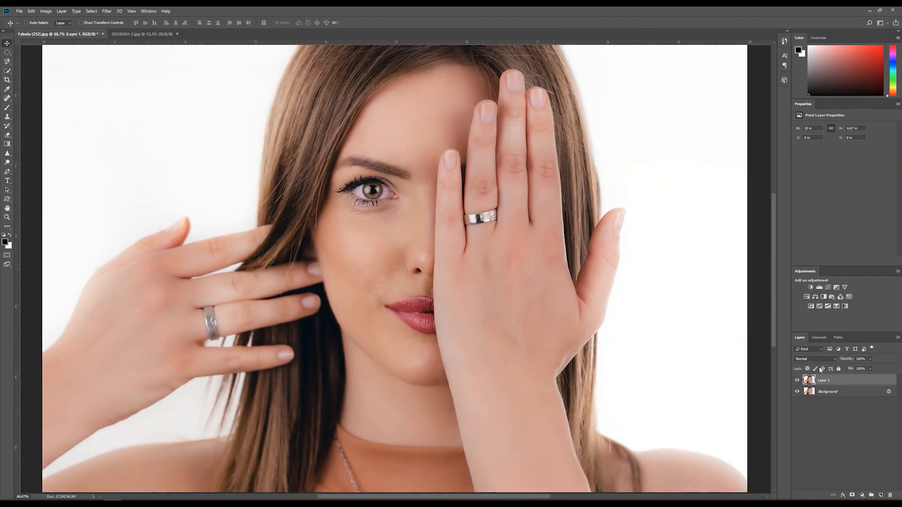
Rename the sharpened layer as sharpen and hide it.
{"action": "double_click", "coordinate": [824, 379]}
{"action": "type", "text": "sharpen"}
{"action": "key", "text": "Return"}
{"action": "left_click", "coordinate": [797, 380]}
Duplicate the Background layer again and apply the Sharpen Edges filter to the copy.
{"action": "left_click", "coordinate": [809, 391]}
{"action": "key", "text": "ctrl+j"}
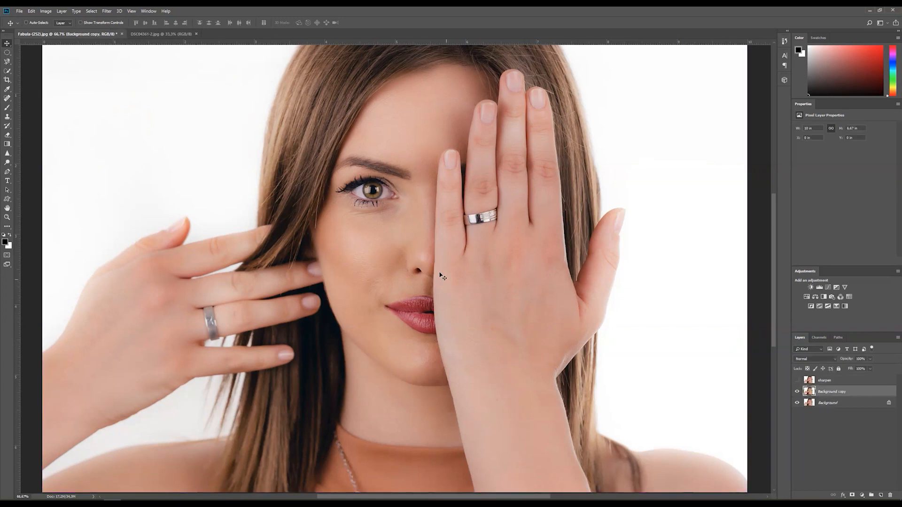
{"action": "left_click", "coordinate": [106, 11]}
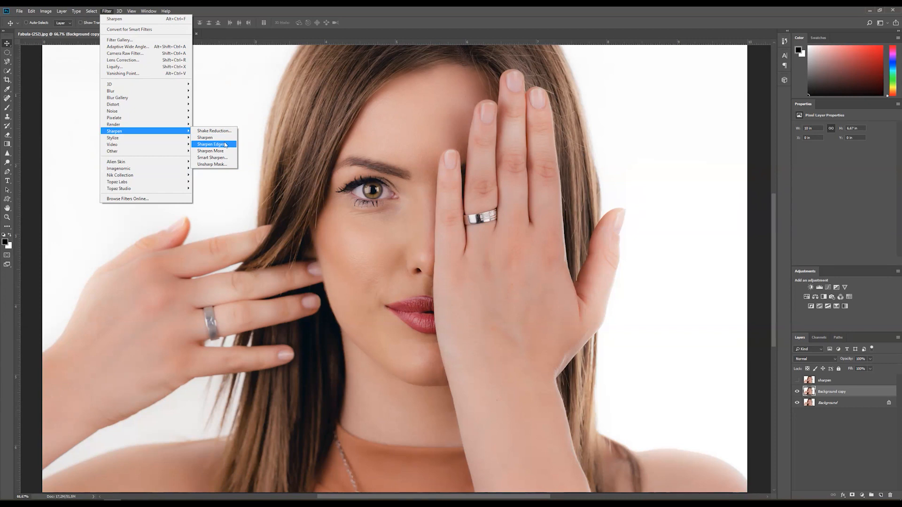
{"action": "left_click", "coordinate": [225, 145]}
Examine the eye area at 200% with the edge-sharpened layer shown and hidden.
{"action": "key", "text": "ctrl+1"}
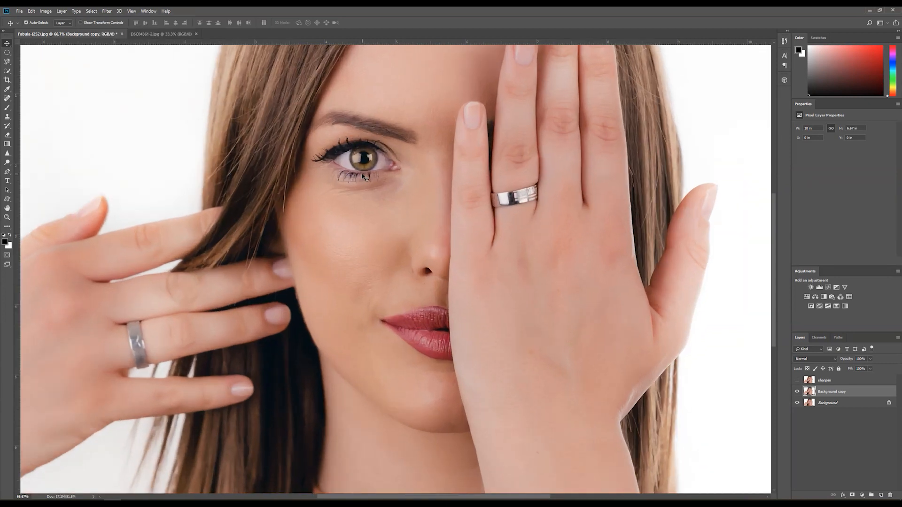
{"action": "key", "text": "ctrl+plus"}
{"action": "left_click_drag", "start_coordinate": [345, 108], "coordinate": [374, 278]}
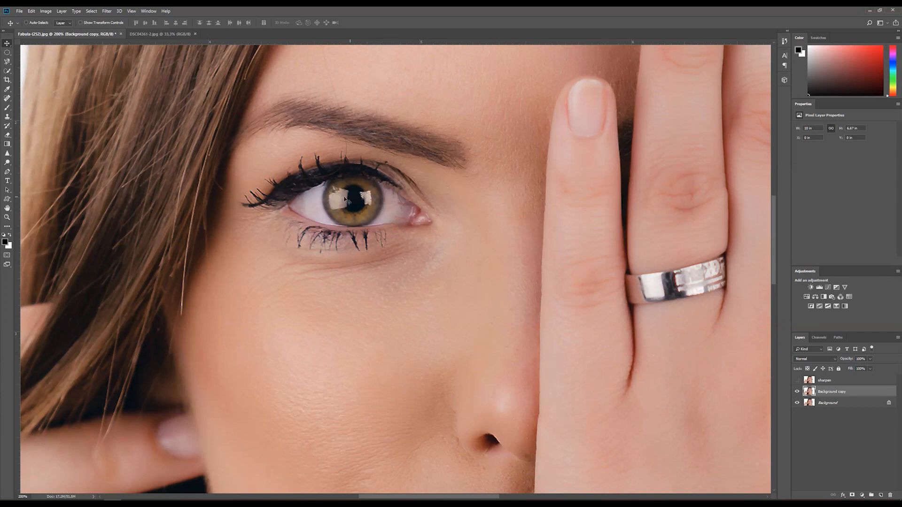
{"action": "left_click_drag", "start_coordinate": [433, 314], "coordinate": [406, 179]}
{"action": "left_click_drag", "start_coordinate": [423, 229], "coordinate": [446, 343]}
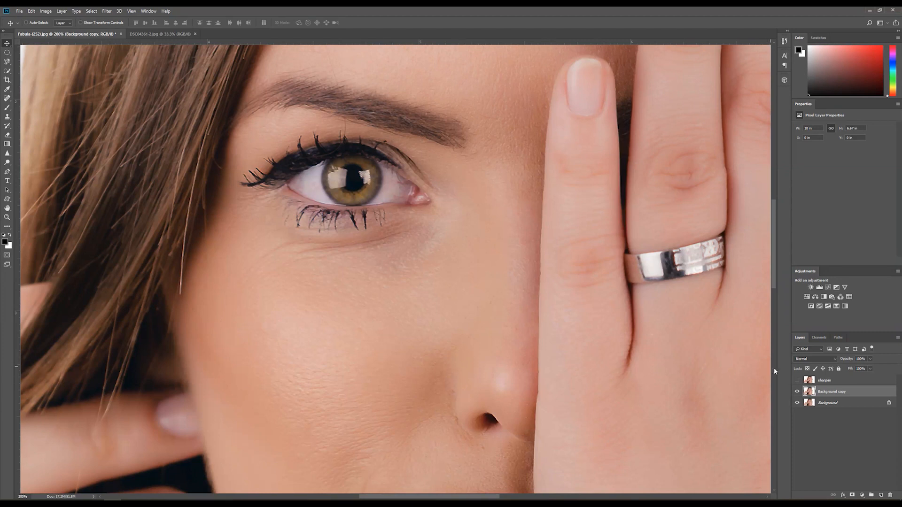
{"action": "left_click", "coordinate": [797, 392]}
{"action": "left_click", "coordinate": [797, 392]}
{"action": "left_click", "coordinate": [797, 392]}
{"action": "left_click", "coordinate": [797, 392]}
{"action": "left_click", "coordinate": [798, 392]}
{"action": "left_click", "coordinate": [798, 391]}
{"action": "left_click", "coordinate": [797, 392]}
{"action": "left_click", "coordinate": [797, 392]}
{"action": "left_click", "coordinate": [797, 391]}
{"action": "left_click", "coordinate": [797, 391]}
Compare the lips at 200% and the whole face at 100% with and without the edge-sharpened layer.
{"action": "left_click_drag", "start_coordinate": [501, 357], "coordinate": [462, 180]}
{"action": "left_click", "coordinate": [797, 391]}
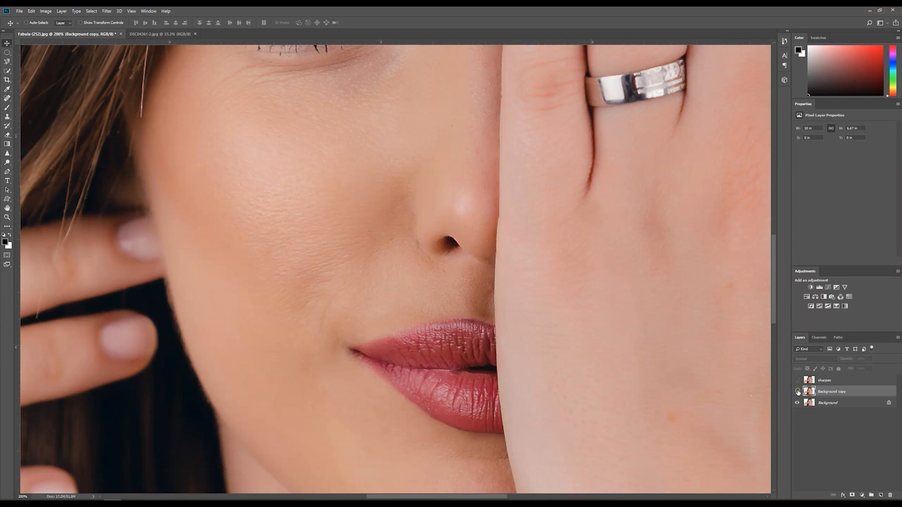
{"action": "left_click", "coordinate": [797, 391]}
{"action": "key", "text": "ctrl+minus"}
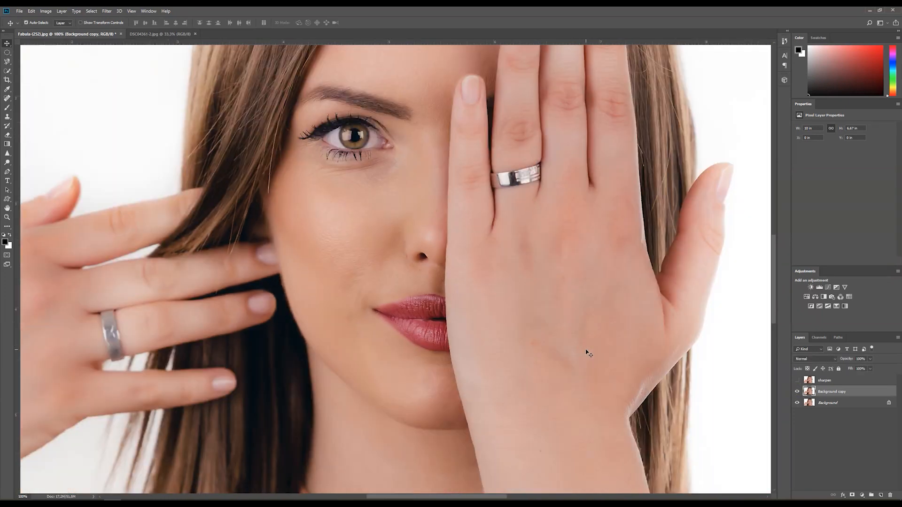
{"action": "left_click_drag", "start_coordinate": [549, 303], "coordinate": [551, 370]}
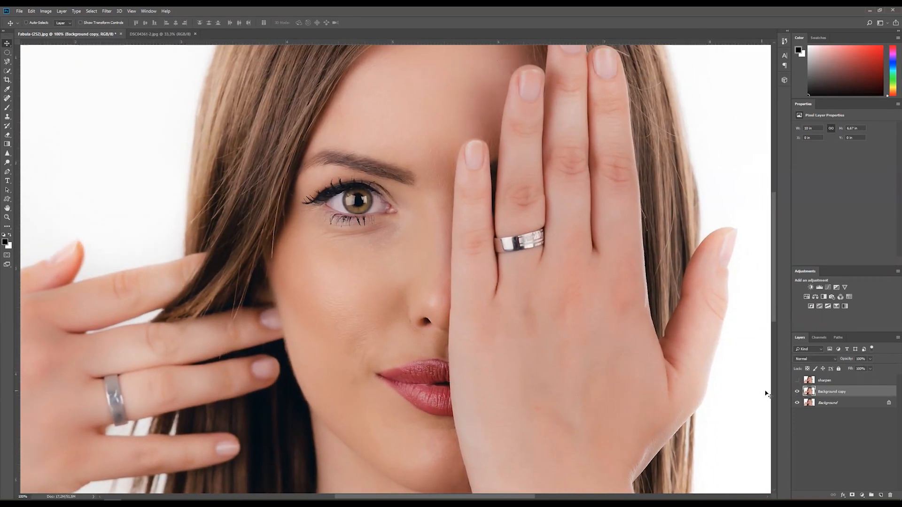
{"action": "left_click", "coordinate": [797, 392]}
{"action": "left_click", "coordinate": [798, 392]}
{"action": "left_click", "coordinate": [797, 392]}
{"action": "left_click", "coordinate": [798, 392]}
Rename the edge-sharpened Background copy as sharpen edges and hide it.
{"action": "double_click", "coordinate": [832, 391]}
{"action": "key", "text": "Return"}
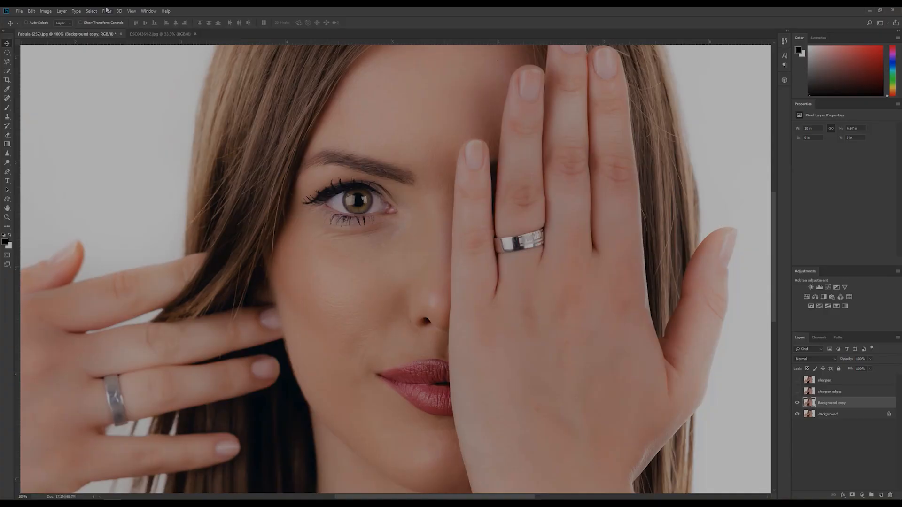
Apply the Sharpen More filter to a fresh copy of the Background layer.
{"action": "left_click", "coordinate": [107, 11]}
{"action": "mouse_move", "coordinate": [148, 131]}
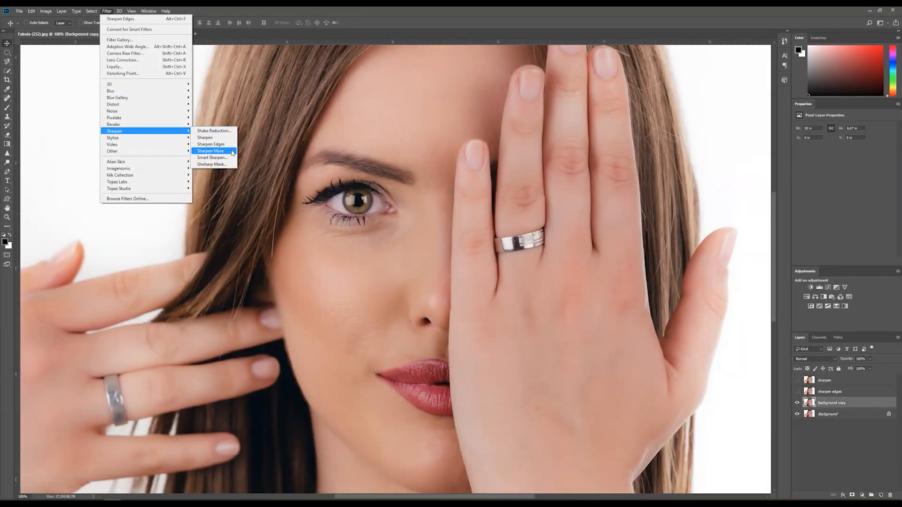
{"action": "left_click", "coordinate": [232, 151]}
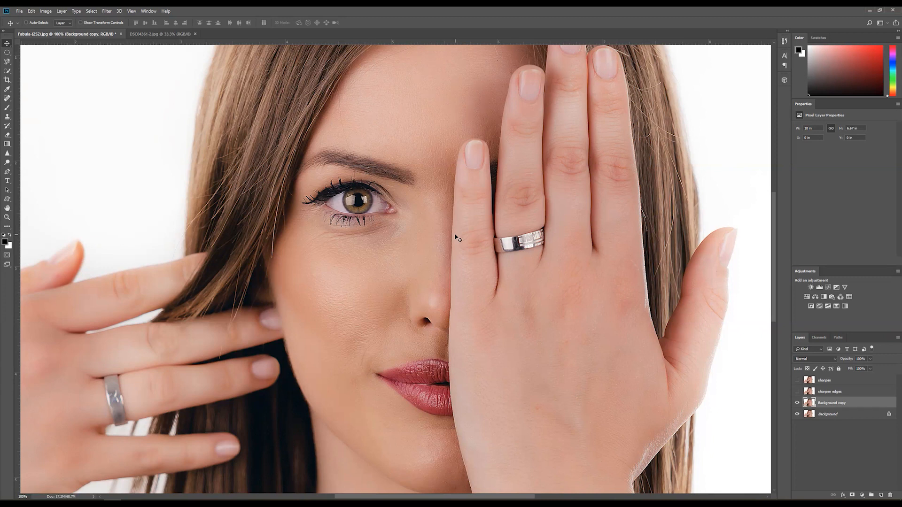
Examine the portrait at several zoom levels and compare it with and without the Sharpen More layer.
{"action": "key", "text": "ctrl+minus"}
{"action": "key", "text": "ctrl+minus"}
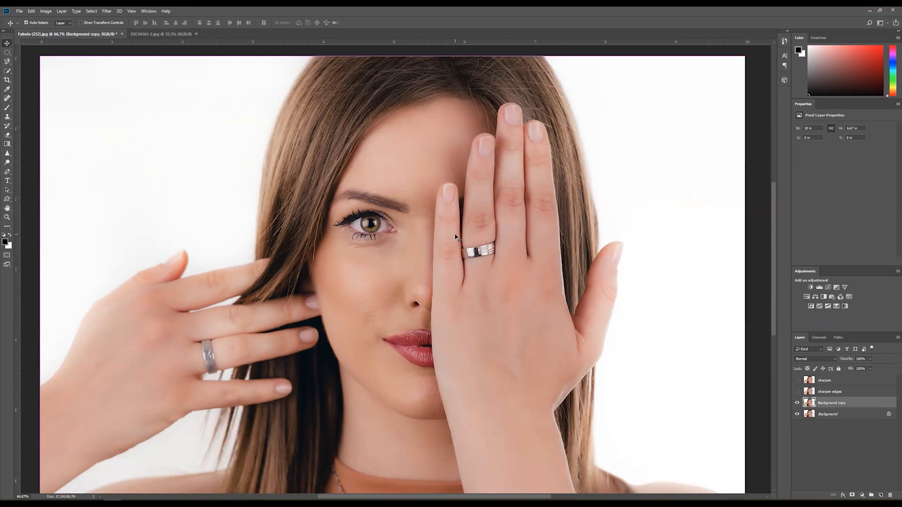
{"action": "key", "text": "ctrl+plus"}
{"action": "key", "text": "ctrl+plus"}
{"action": "key", "text": "ctrl+plus"}
{"action": "key", "text": "ctrl+plus"}
{"action": "key", "text": "ctrl+minus"}
{"action": "key", "text": "ctrl+minus"}
{"action": "key", "text": "ctrl+plus"}
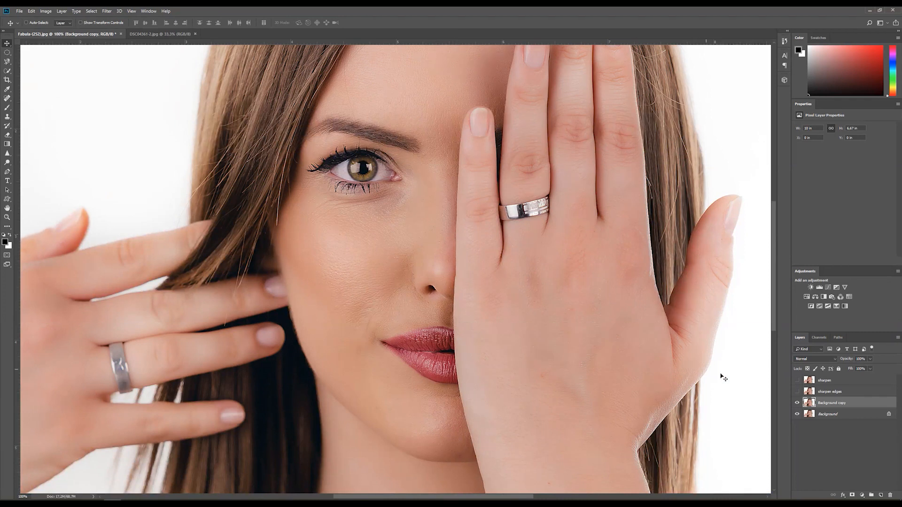
{"action": "left_click", "coordinate": [797, 402]}
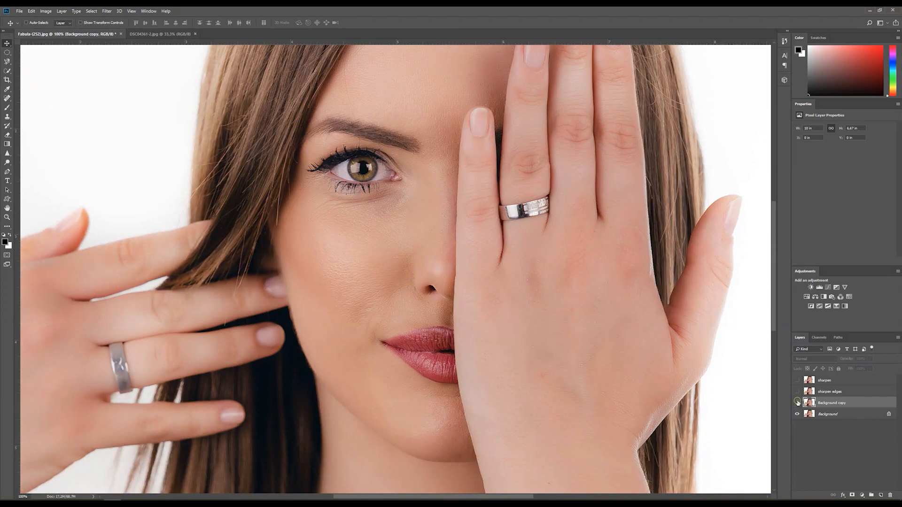
{"action": "left_click", "coordinate": [797, 403]}
{"action": "left_click", "coordinate": [798, 402]}
{"action": "left_click", "coordinate": [798, 403]}
{"action": "left_click", "coordinate": [798, 403]}
{"action": "left_click", "coordinate": [797, 402]}
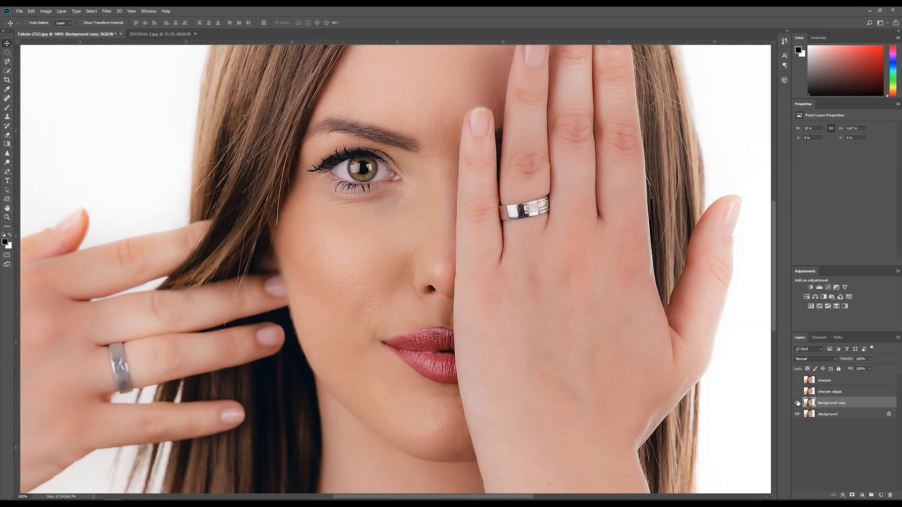
{"action": "left_click", "coordinate": [797, 403]}
{"action": "left_click", "coordinate": [798, 403]}
Rename the Background copy with the Sharpen More effect as sharpen more.
{"action": "double_click", "coordinate": [830, 402]}
{"action": "key", "text": "BackSpace"}
{"action": "type", "text": "sharpen more"}
{"action": "key", "text": "Return"}
Compare the effects of the sharpen, sharpen edges and sharpen more layers by switching their visibility.
{"action": "left_click", "coordinate": [797, 403]}
{"action": "left_click", "coordinate": [797, 403]}
{"action": "left_click", "coordinate": [798, 403]}
{"action": "left_click", "coordinate": [797, 403]}
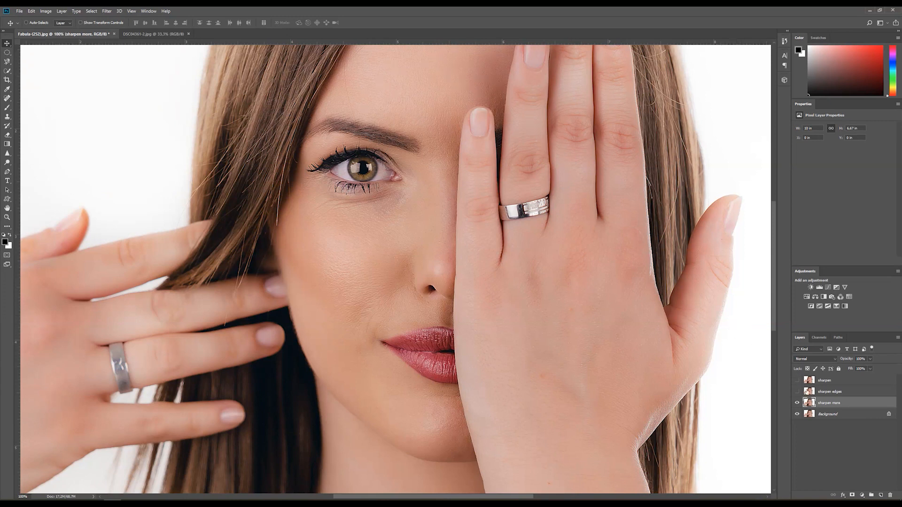
{"action": "left_click", "coordinate": [804, 391]}
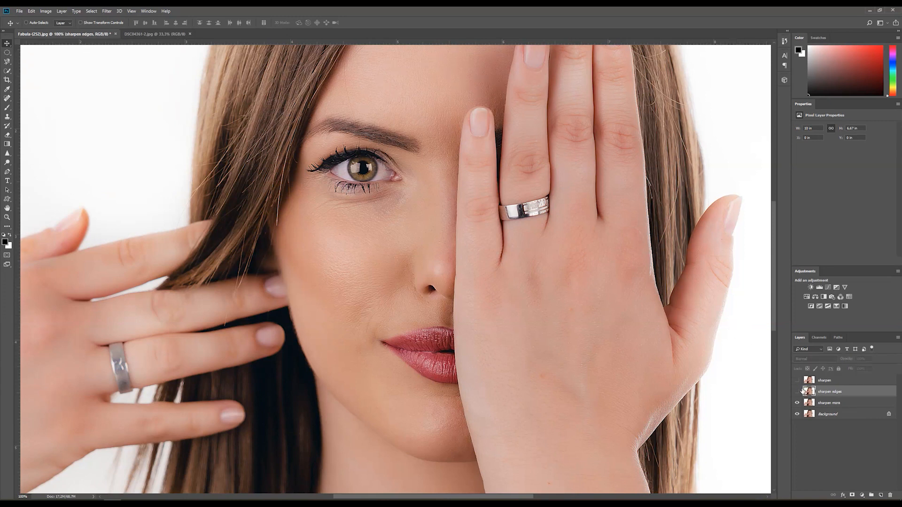
{"action": "left_click", "coordinate": [806, 379]}
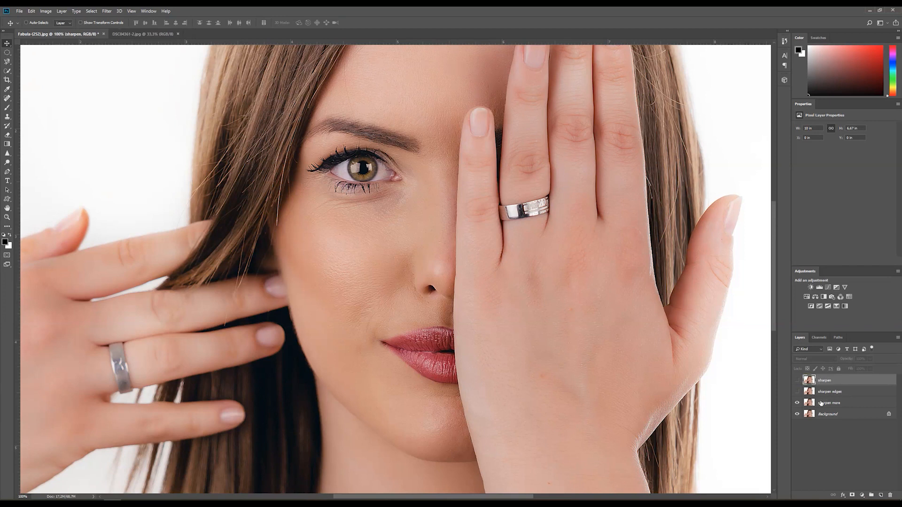
{"action": "left_click", "coordinate": [798, 381]}
{"action": "left_click", "coordinate": [797, 380]}
{"action": "left_click", "coordinate": [797, 380]}
{"action": "left_click", "coordinate": [798, 381]}
{"action": "left_click", "coordinate": [798, 380]}
{"action": "left_click", "coordinate": [798, 380]}
{"action": "left_click", "coordinate": [798, 381]}
{"action": "left_click", "coordinate": [798, 391]}
{"action": "left_click", "coordinate": [797, 403]}
{"action": "left_click", "coordinate": [798, 403]}
{"action": "left_click", "coordinate": [797, 402]}
{"action": "left_click", "coordinate": [798, 381]}
{"action": "left_click", "coordinate": [799, 381]}
{"action": "left_click", "coordinate": [799, 381]}
{"action": "left_click", "coordinate": [799, 381]}
{"action": "left_click", "coordinate": [799, 381]}
{"action": "left_click", "coordinate": [797, 391]}
{"action": "key", "text": "ctrl+minus"}
{"action": "key", "text": "ctrl+minus"}
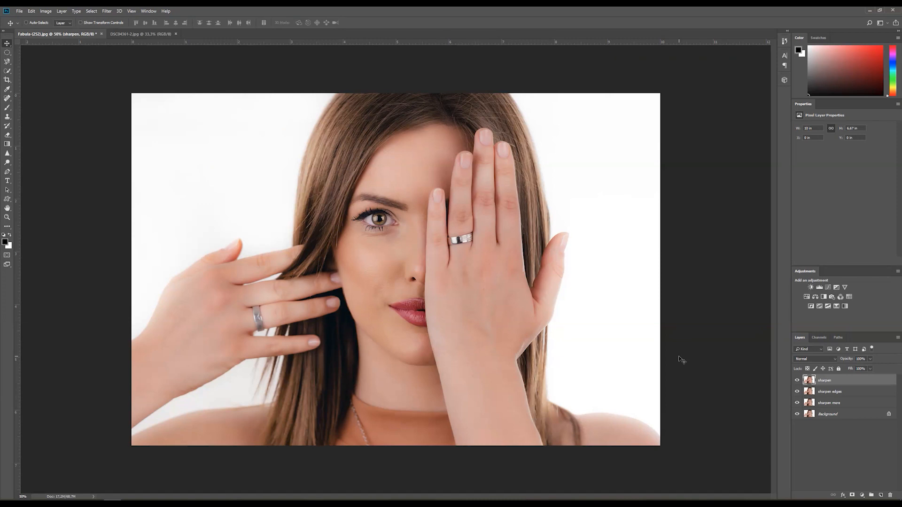
Hide the three sharpening layers and duplicate the Background layer.
{"action": "left_click_drag", "start_coordinate": [797, 380], "coordinate": [797, 403]}
{"action": "left_click", "coordinate": [815, 417]}
{"action": "key", "text": "ctrl+j"}
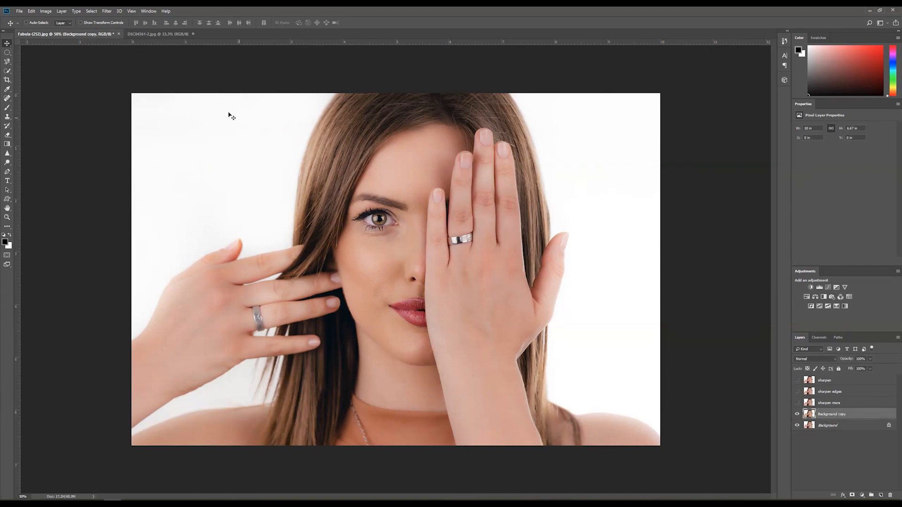
Apply the High Pass filter to the new Background copy with a small radius that outlines the hair, eye and hands.
{"action": "left_click", "coordinate": [106, 11]}
{"action": "mouse_move", "coordinate": [162, 151]}
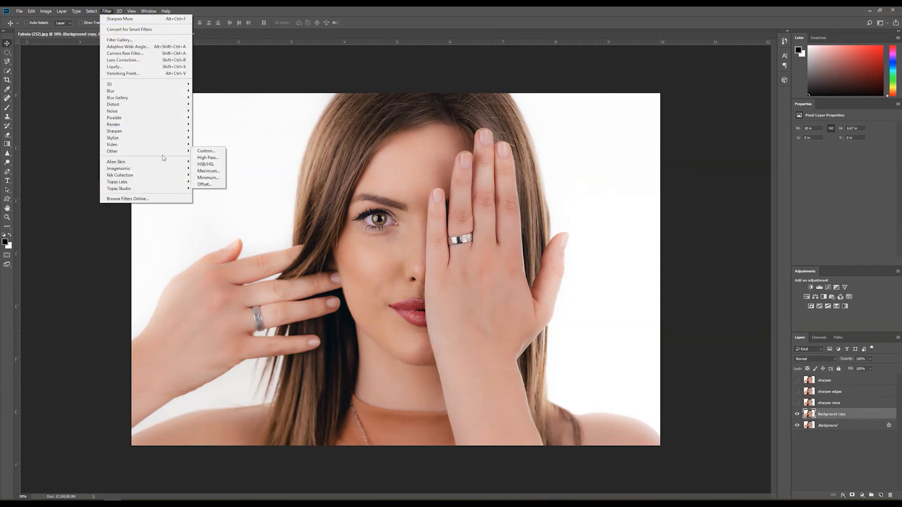
{"action": "left_click", "coordinate": [208, 158]}
{"action": "left_click_drag", "start_coordinate": [434, 125], "coordinate": [644, 108]}
{"action": "left_click_drag", "start_coordinate": [615, 218], "coordinate": [635, 219]}
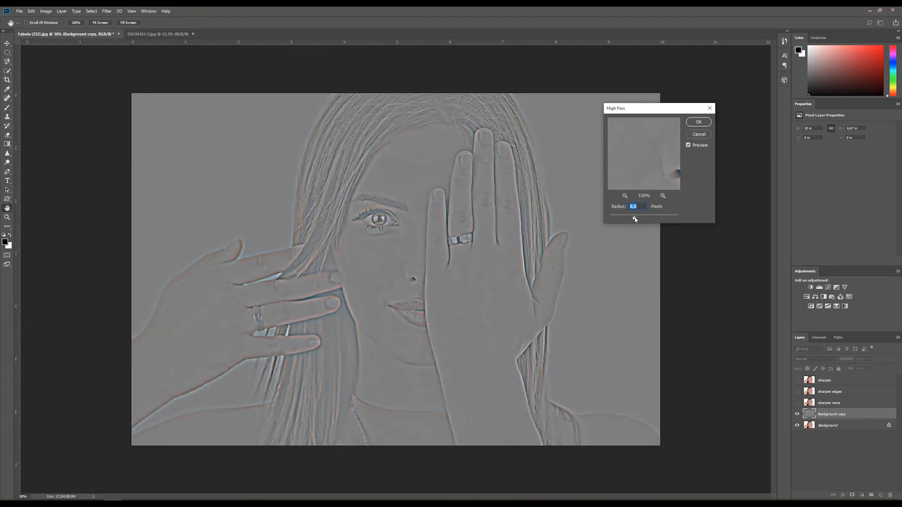
{"action": "left_click", "coordinate": [699, 121]}
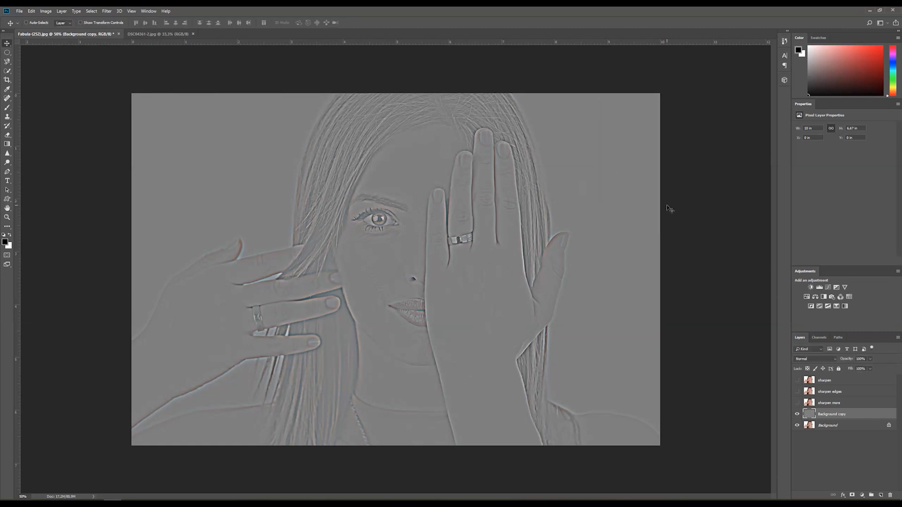
Set the High Pass layer's blend mode to Overlay and compare the image with and without it.
{"action": "left_click", "coordinate": [818, 360]}
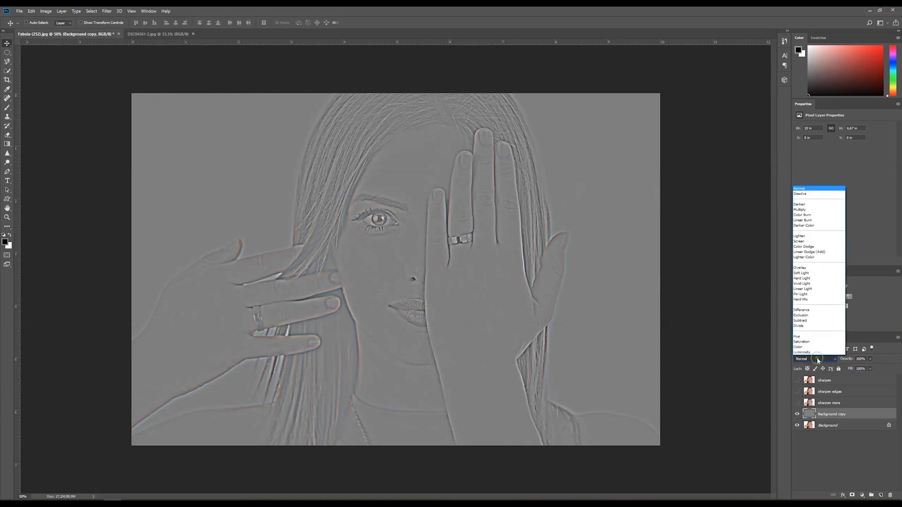
{"action": "left_click", "coordinate": [809, 269]}
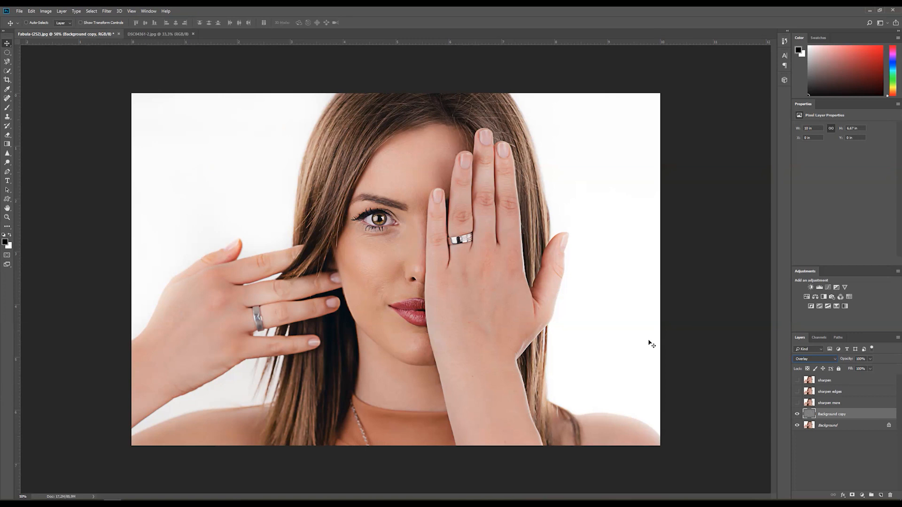
{"action": "left_click", "coordinate": [797, 414]}
{"action": "left_click", "coordinate": [798, 414]}
{"action": "left_click", "coordinate": [797, 414]}
{"action": "left_click", "coordinate": [798, 414]}
Add a layer mask to the High Pass layer, invert it to black and activate the Brush tool.
{"action": "left_click", "coordinate": [853, 496]}
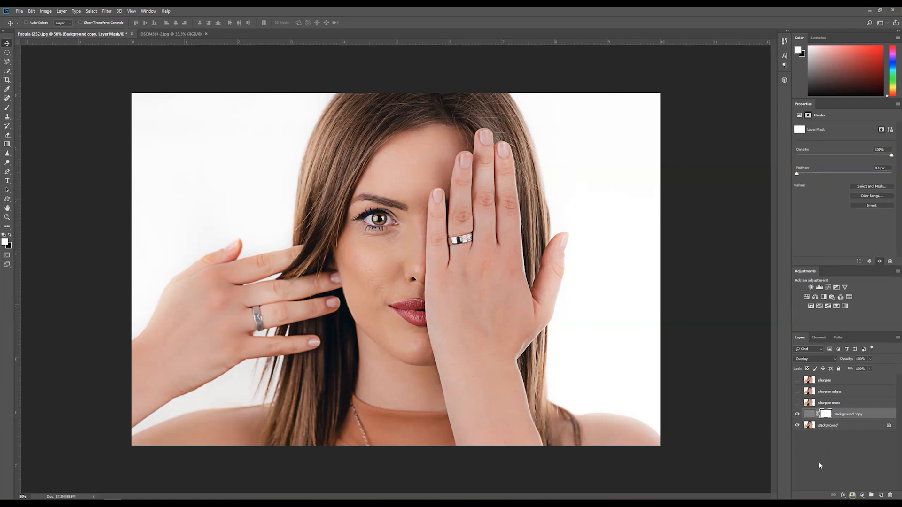
{"action": "key", "text": "ctrl+i"}
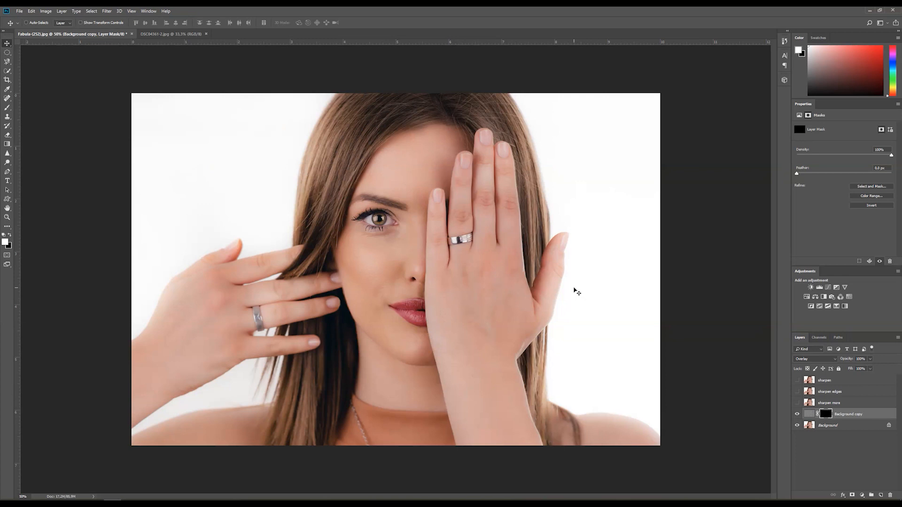
{"action": "key", "text": "b"}
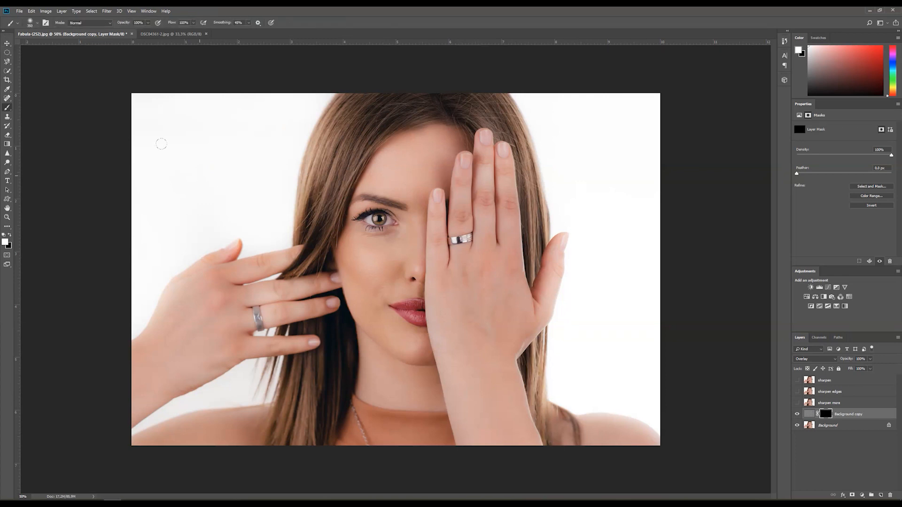
{"action": "right_click", "coordinate": [7, 107]}
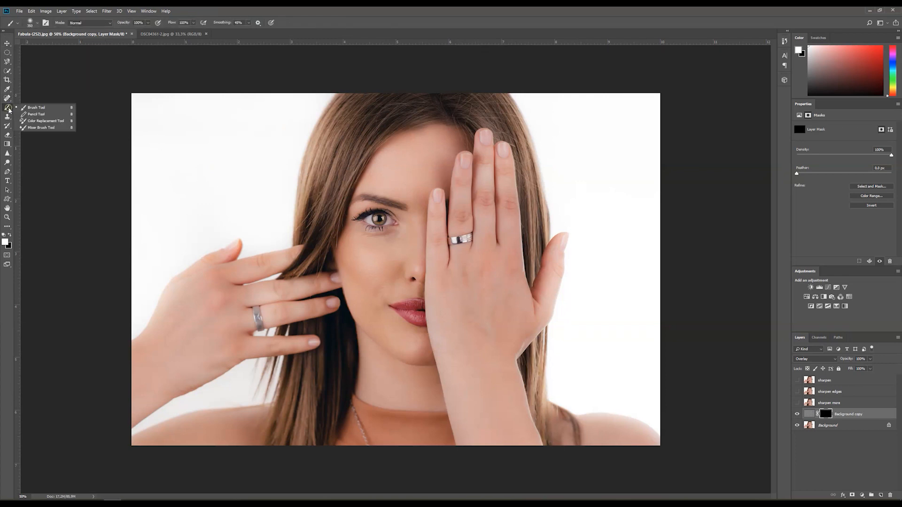
{"action": "left_click", "coordinate": [48, 210]}
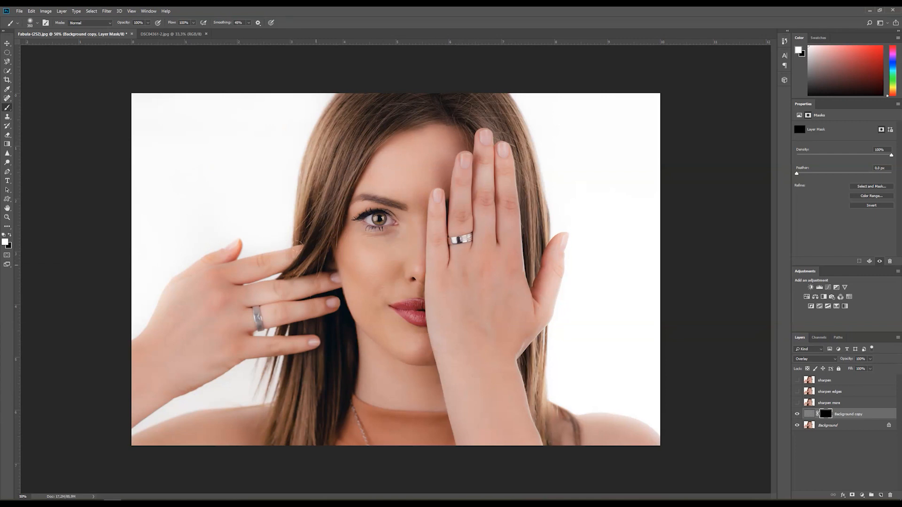
Paint with white on the High Pass layer's mask over the visible eye to reveal the sharpening there.
{"action": "key", "text": "x"}
{"action": "key", "text": "x"}
{"action": "key", "text": "x"}
{"action": "key", "text": "x"}
{"action": "left_click", "coordinate": [9, 235]}
{"action": "left_click", "coordinate": [9, 235]}
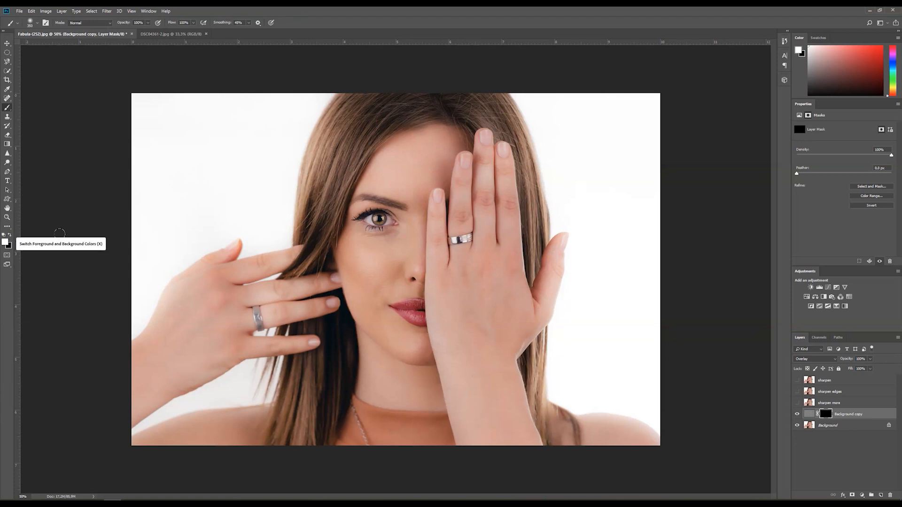
{"action": "left_click_drag", "start_coordinate": [400, 239], "coordinate": [385, 241]}
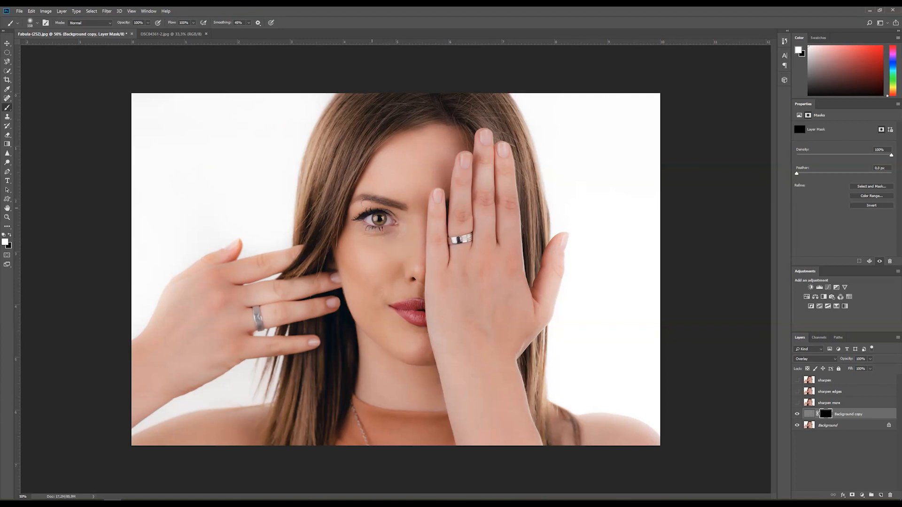
{"action": "left_click_drag", "start_coordinate": [365, 219], "coordinate": [372, 220]}
Compare the locally sharpened portrait with the original by switching the masked High Pass layer's visibility.
{"action": "left_click", "coordinate": [797, 414]}
{"action": "left_click", "coordinate": [797, 414]}
{"action": "left_click", "coordinate": [797, 415]}
{"action": "left_click", "coordinate": [797, 415]}
{"action": "left_click", "coordinate": [798, 414]}
{"action": "left_click", "coordinate": [797, 415]}
{"action": "left_click", "coordinate": [797, 414]}
Try a lower opacity on the masked High Pass layer and return it to full opacity.
{"action": "left_click", "coordinate": [870, 360]}
{"action": "left_click_drag", "start_coordinate": [854, 370], "coordinate": [856, 370]}
{"action": "left_click", "coordinate": [796, 417]}
{"action": "left_click", "coordinate": [797, 416]}
{"action": "left_click", "coordinate": [869, 359]}
{"action": "left_click_drag", "start_coordinate": [869, 369], "coordinate": [869, 370]}
{"action": "left_click", "coordinate": [813, 381]}
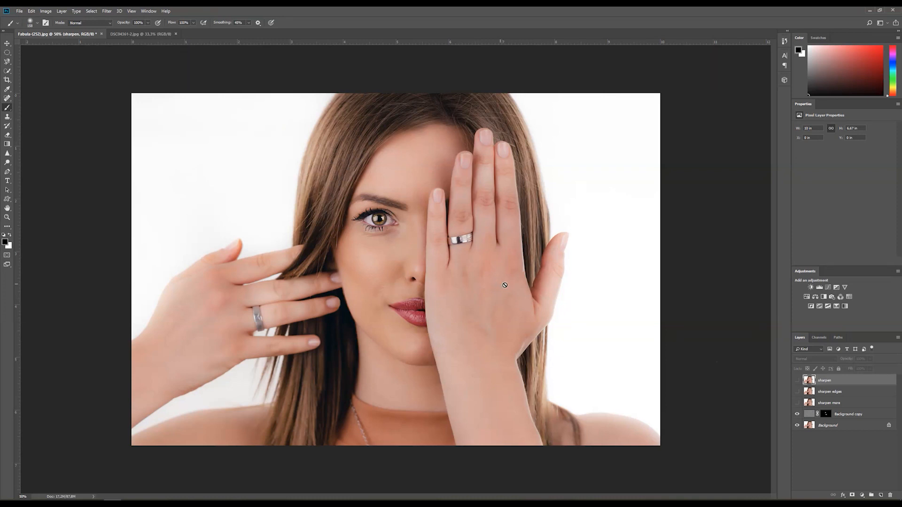
Switch to the DSC04561-2.jpg seaside photo and apply the Sharpen filter to Layer 1.
{"action": "left_click", "coordinate": [127, 33]}
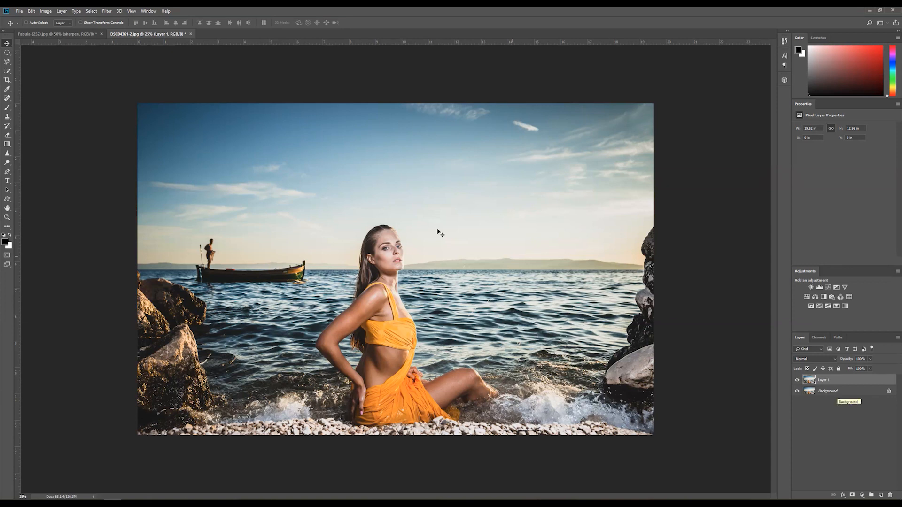
{"action": "left_click", "coordinate": [107, 11]}
{"action": "mouse_move", "coordinate": [160, 131]}
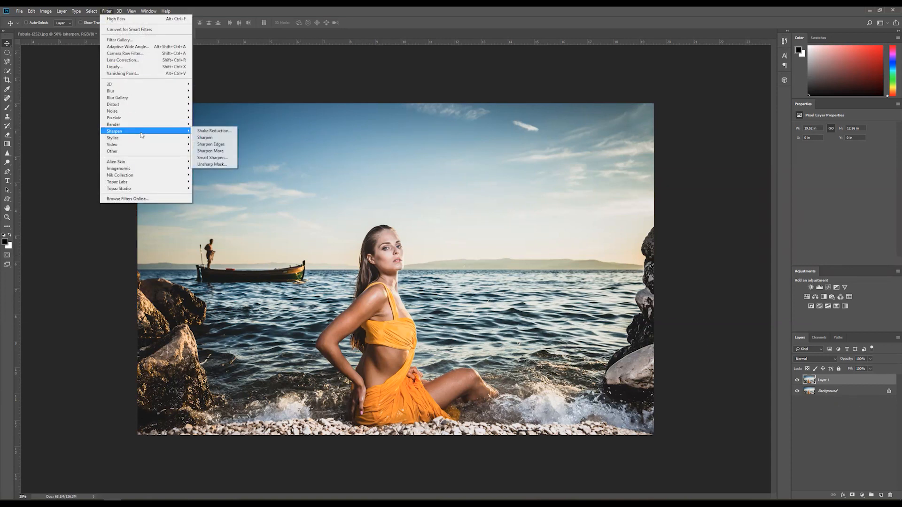
{"action": "left_click", "coordinate": [218, 138]}
Compare the sharpened Layer 1 with the original around the woman's head and the sea at 100% zoom.
{"action": "key", "text": "ctrl+plus"}
{"action": "key", "text": "ctrl+plus"}
{"action": "key", "text": "ctrl+plus"}
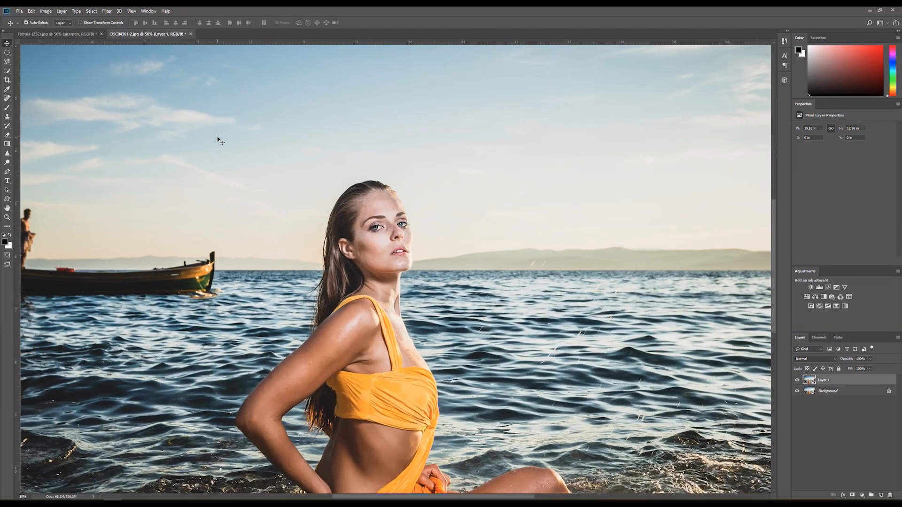
{"action": "key", "text": "ctrl+plus"}
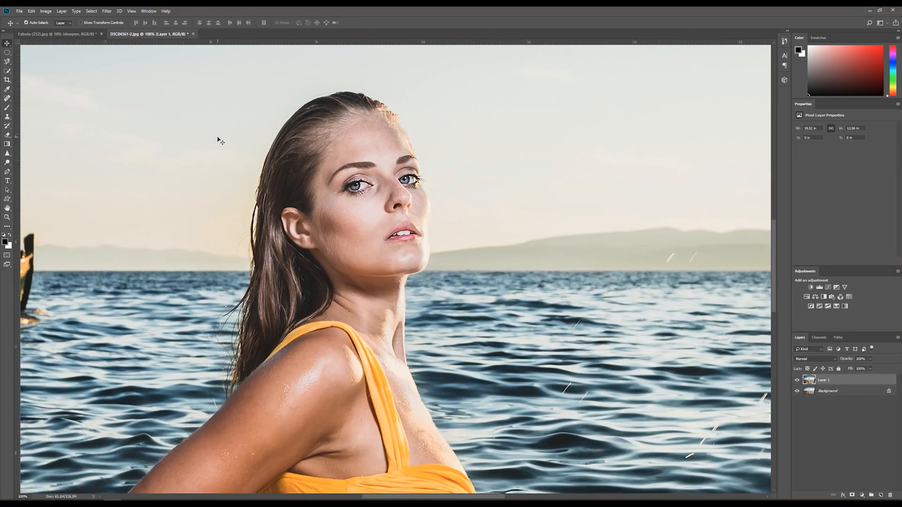
{"action": "left_click", "coordinate": [797, 380]}
{"action": "left_click", "coordinate": [797, 380]}
{"action": "left_click", "coordinate": [798, 380]}
{"action": "left_click", "coordinate": [797, 380]}
Examine the Sharpen effect on the eyes, lips and skin at 300% zoom by switching Layer 1's visibility.
{"action": "key", "text": "ctrl+plus"}
{"action": "key", "text": "ctrl+plus"}
{"action": "left_click_drag", "start_coordinate": [416, 197], "coordinate": [423, 407]}
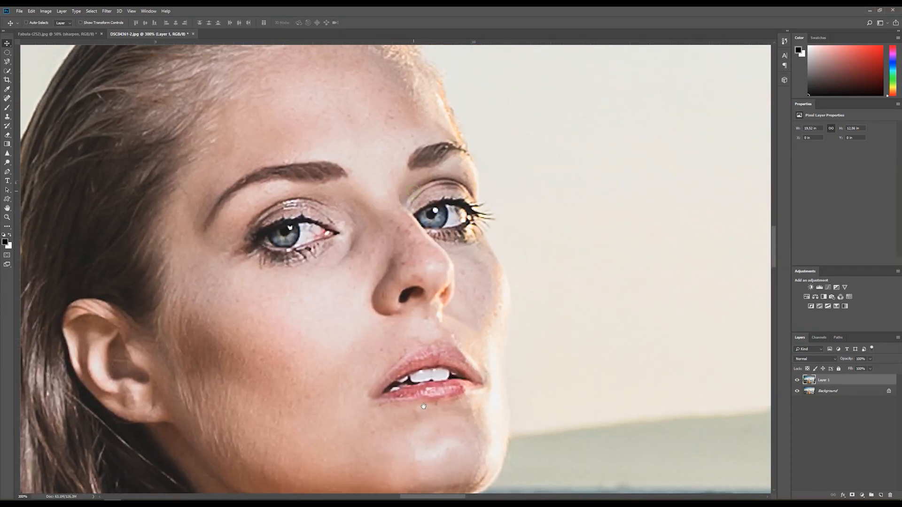
{"action": "left_click", "coordinate": [798, 382]}
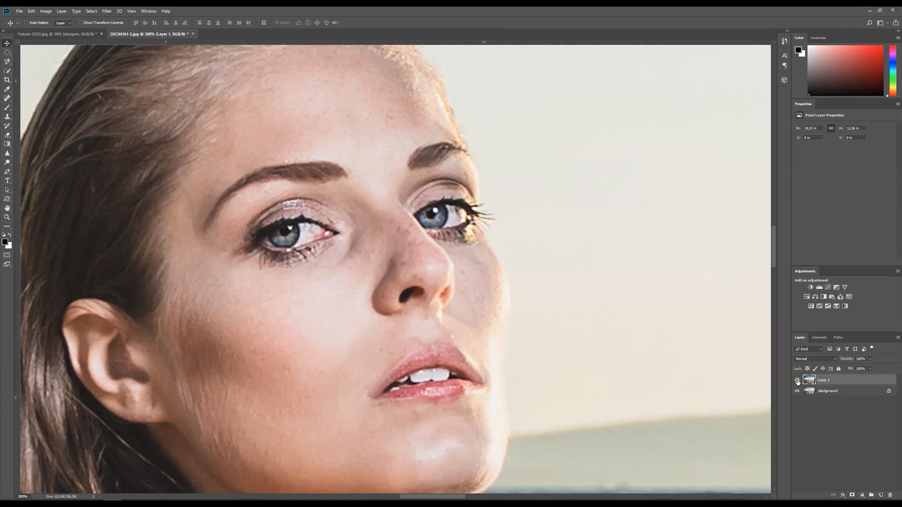
{"action": "left_click", "coordinate": [797, 382]}
{"action": "left_click", "coordinate": [798, 382]}
{"action": "left_click", "coordinate": [797, 382]}
{"action": "left_click", "coordinate": [798, 382]}
{"action": "left_click", "coordinate": [798, 382]}
{"action": "left_click", "coordinate": [797, 382]}
Examine the Sharpen effect on the rocks, waves and pebbles by switching Layer 1's visibility.
{"action": "key", "text": "ctrl+minus"}
{"action": "key", "text": "ctrl+minus"}
{"action": "key", "text": "ctrl+minus"}
{"action": "key", "text": "ctrl+minus"}
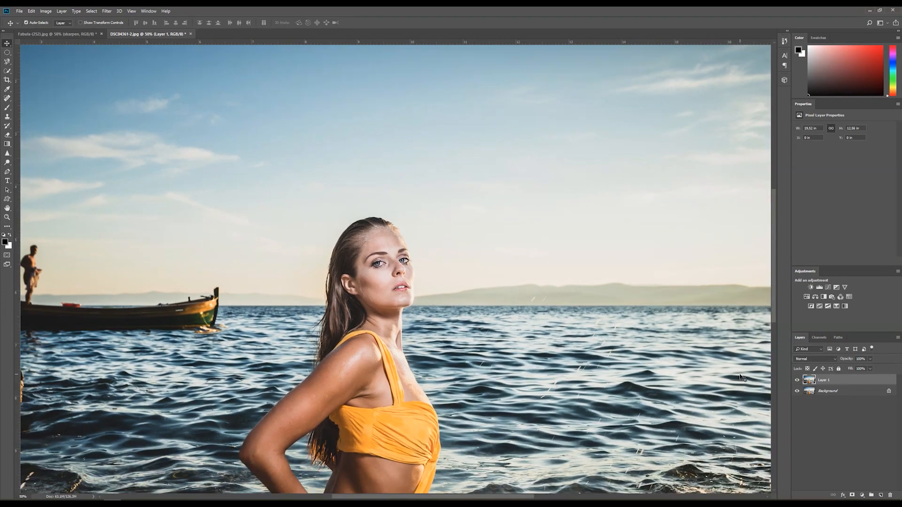
{"action": "key", "text": "ctrl+minus"}
{"action": "key", "text": "ctrl+plus"}
{"action": "key", "text": "ctrl+plus"}
{"action": "left_click_drag", "start_coordinate": [231, 475], "coordinate": [573, 271]}
{"action": "key", "text": "ctrl+plus"}
{"action": "left_click_drag", "start_coordinate": [245, 319], "coordinate": [471, 235]}
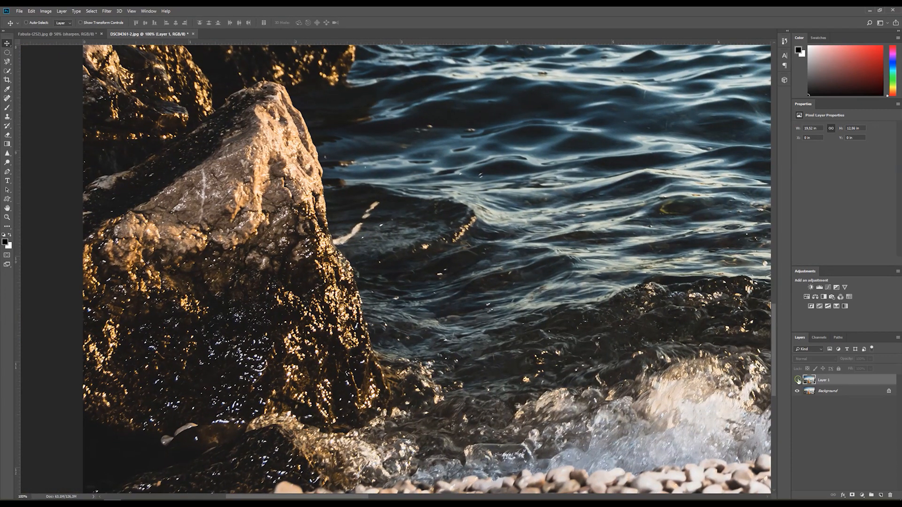
{"action": "left_click_drag", "start_coordinate": [571, 361], "coordinate": [279, 332]}
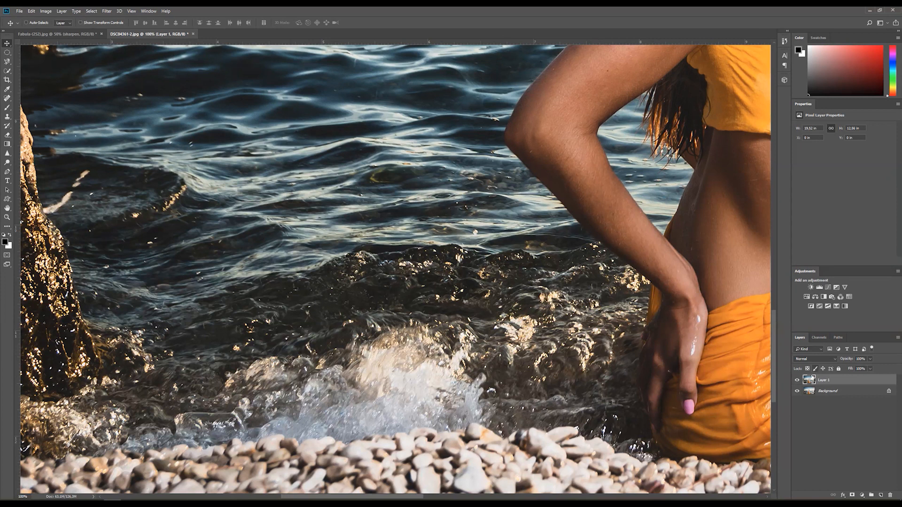
{"action": "left_click", "coordinate": [797, 380]}
{"action": "left_click", "coordinate": [798, 380]}
Rename Layer 1 as sharpen, hide it, and duplicate the Background layer.
{"action": "key", "text": "ctrl+0"}
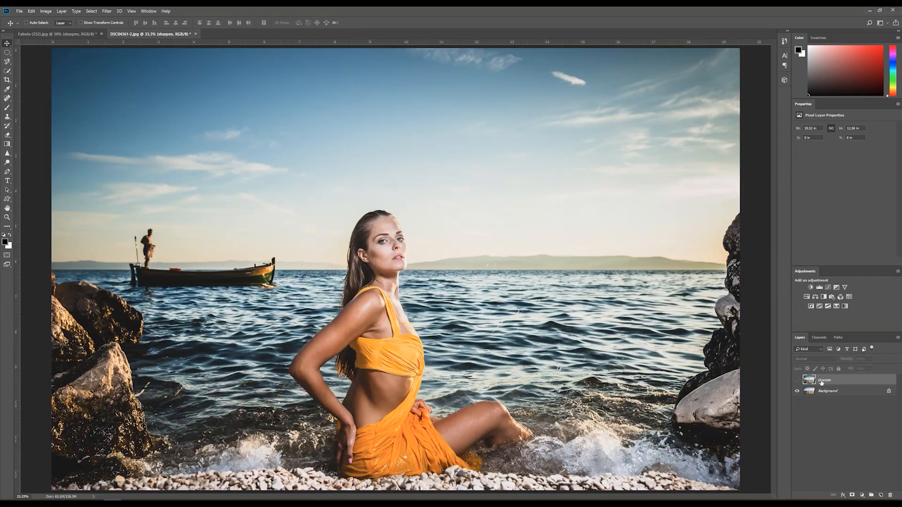
{"action": "left_click", "coordinate": [814, 393]}
{"action": "key", "text": "ctrl+j"}
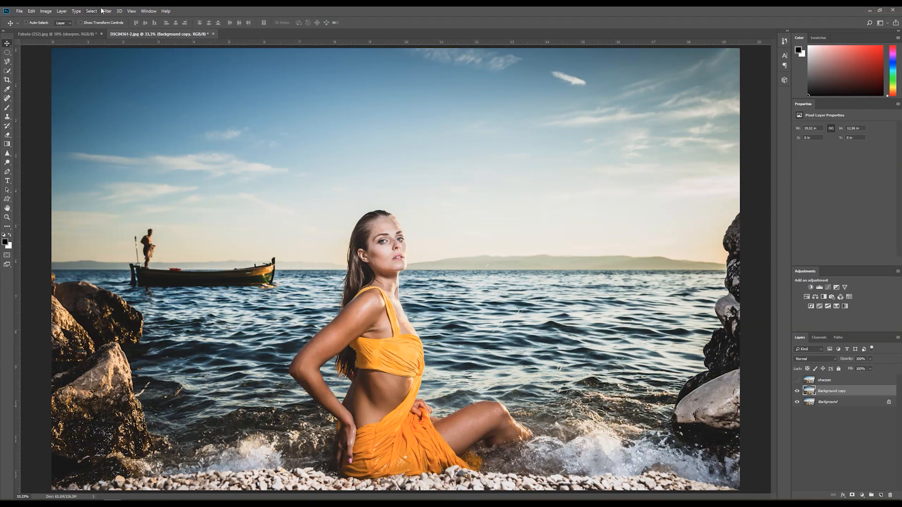
Apply the Sharpen Edges filter to the Background copy and rename the layer as sharpen edges.
{"action": "left_click", "coordinate": [106, 10]}
{"action": "mouse_move", "coordinate": [154, 131]}
Compare the whole seaside photo with and without the sharpen edges layer.
{"action": "left_click", "coordinate": [798, 391]}
{"action": "left_click", "coordinate": [797, 391]}
{"action": "left_click", "coordinate": [797, 391]}
{"action": "left_click", "coordinate": [797, 391]}
{"action": "left_click", "coordinate": [797, 391]}
{"action": "left_click", "coordinate": [797, 391]}
{"action": "left_click", "coordinate": [797, 390]}
{"action": "left_click", "coordinate": [797, 391]}
Examine the Sharpen Edges effect on the woman's face at 300% zoom by switching the layer's visibility.
{"action": "key", "text": "ctrl+plus"}
{"action": "key", "text": "ctrl+plus"}
{"action": "key", "text": "ctrl+plus"}
{"action": "key", "text": "ctrl+plus"}
{"action": "key", "text": "ctrl+plus"}
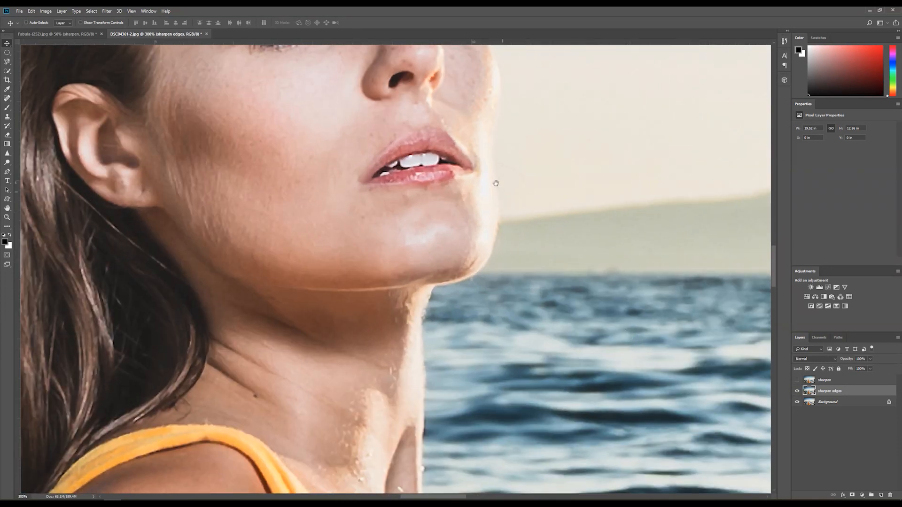
{"action": "left_click_drag", "start_coordinate": [492, 181], "coordinate": [553, 371]}
{"action": "left_click", "coordinate": [797, 391]}
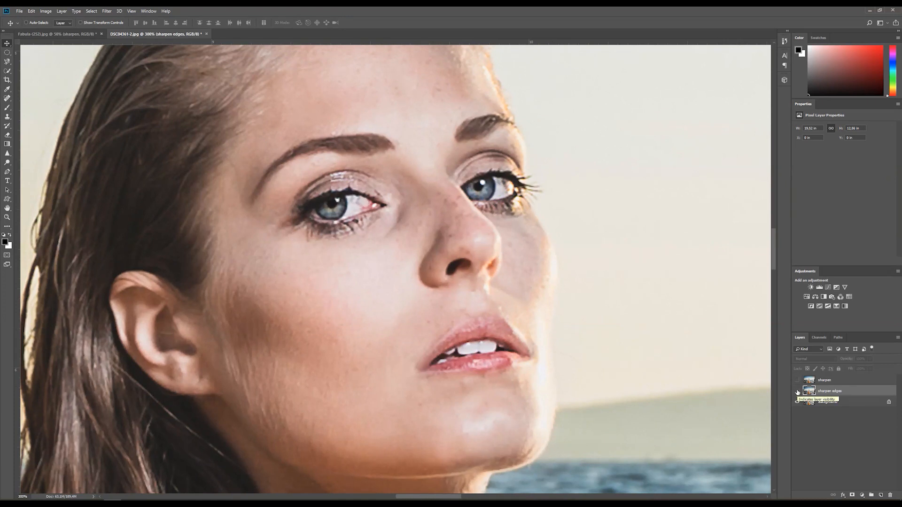
{"action": "left_click", "coordinate": [797, 391]}
{"action": "left_click", "coordinate": [797, 391]}
{"action": "left_click", "coordinate": [797, 390]}
{"action": "left_click", "coordinate": [797, 391]}
{"action": "left_click", "coordinate": [797, 391]}
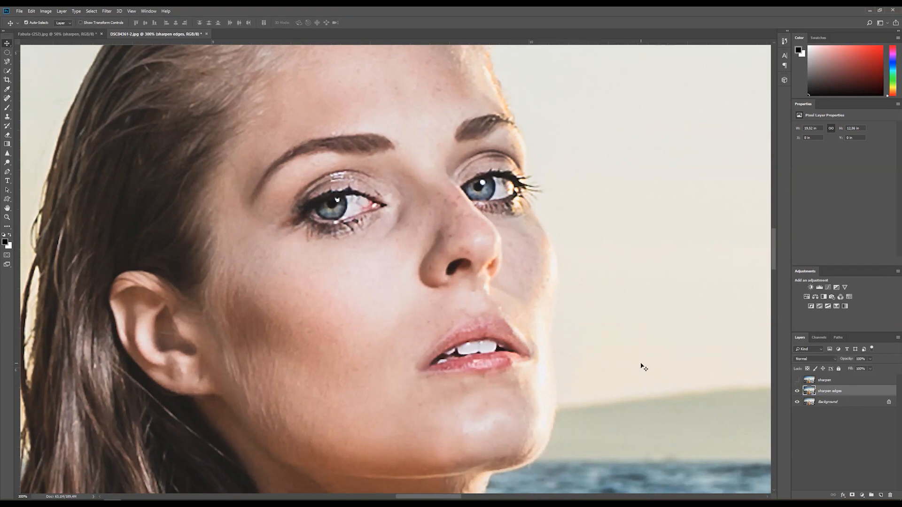
Examine the Sharpen Edges effect on the splashing water and dark rocks by switching the layer's visibility.
{"action": "scroll", "coordinate": [640, 365], "scroll_direction": "down", "scroll_amount": 5}
{"action": "scroll", "coordinate": [421, 289], "scroll_direction": "up", "scroll_amount": 3}
{"action": "left_click_drag", "start_coordinate": [421, 289], "coordinate": [358, 249]}
{"action": "left_click_drag", "start_coordinate": [536, 333], "coordinate": [321, 208]}
{"action": "scroll", "coordinate": [321, 208], "scroll_direction": "up", "scroll_amount": 1}
{"action": "left_click_drag", "start_coordinate": [463, 260], "coordinate": [372, 66]}
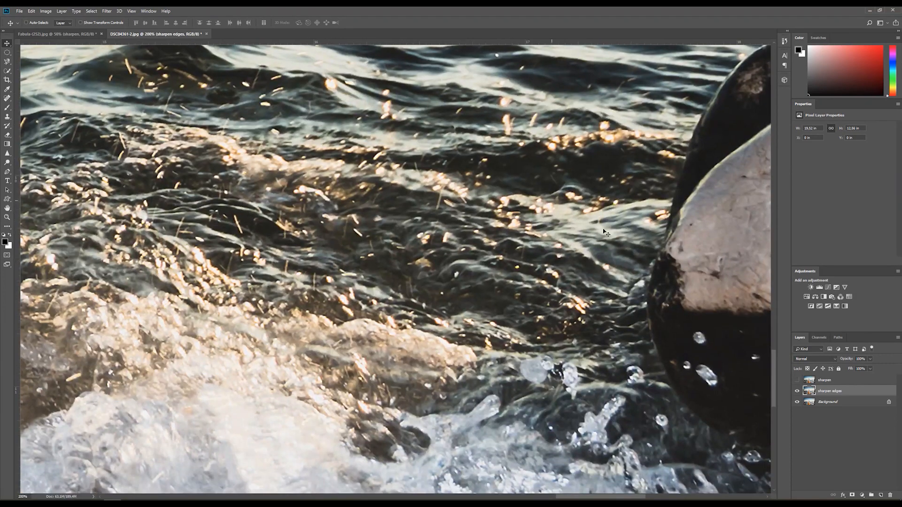
{"action": "left_click", "coordinate": [797, 391]}
{"action": "left_click", "coordinate": [797, 392]}
{"action": "left_click", "coordinate": [797, 391]}
{"action": "left_click", "coordinate": [798, 392]}
With the sharpen edges layer hidden, duplicate the Background layer and apply the Sharpen More filter to the copy.
{"action": "key", "text": "ctrl+minus"}
{"action": "key", "text": "ctrl+minus"}
{"action": "key", "text": "ctrl+minus"}
{"action": "key", "text": "ctrl+minus"}
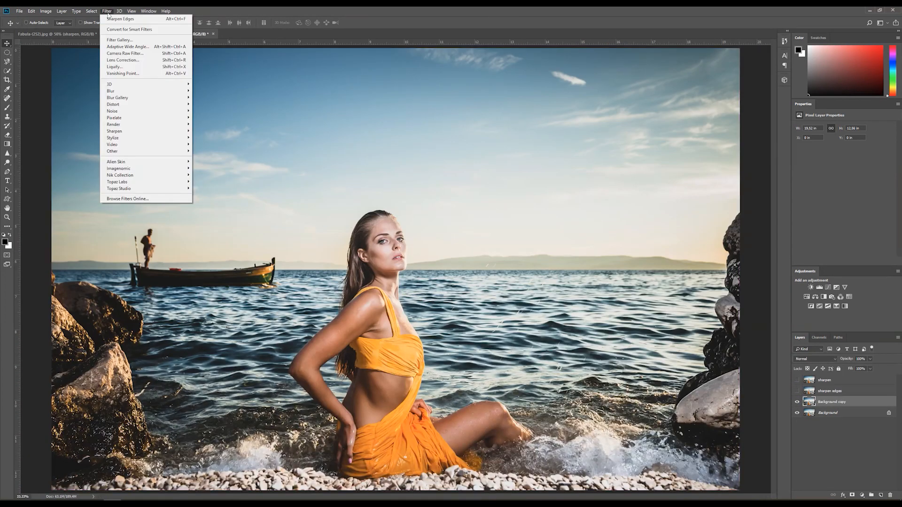
{"action": "mouse_move", "coordinate": [141, 131]}
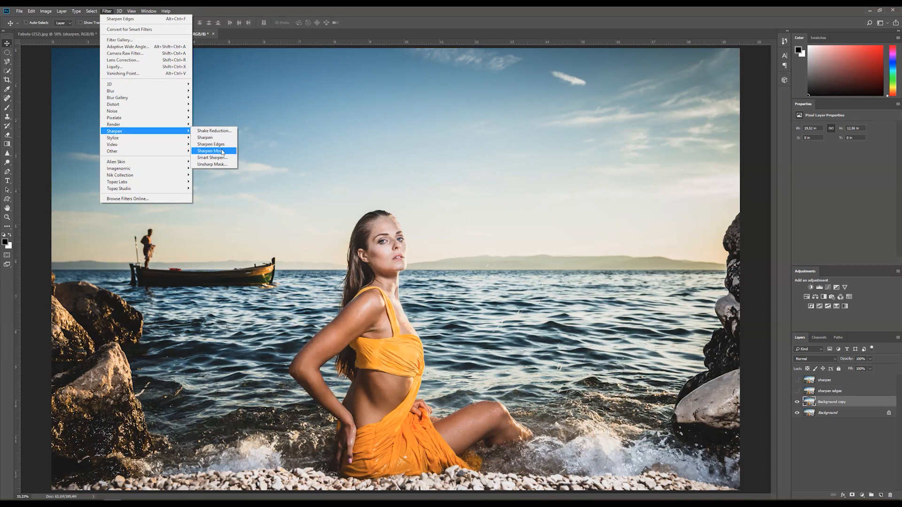
{"action": "left_click", "coordinate": [218, 145]}
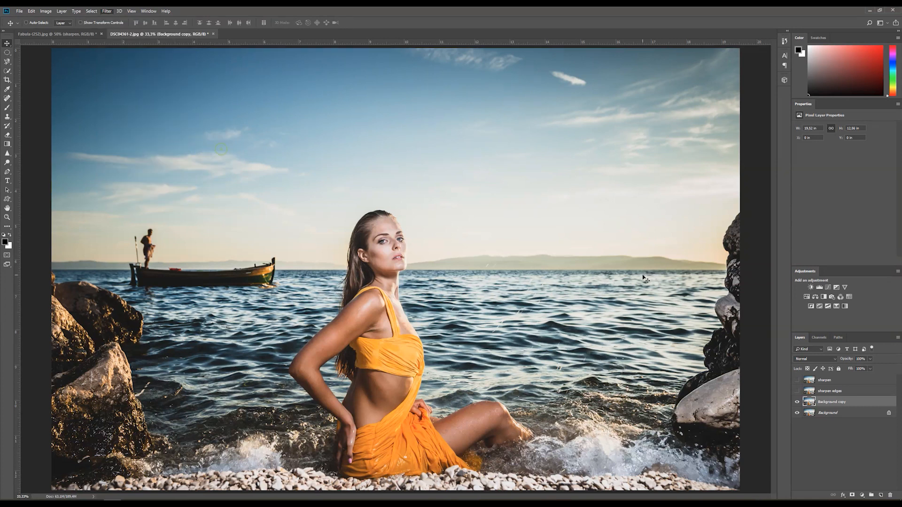
Rename the Background copy with the Sharpen More effect as sharpen more.
{"action": "double_click", "coordinate": [829, 403]}
{"action": "type", "text": "sharpen more"}
{"action": "key", "text": "Return"}
Compare the whole seaside photo with and without the sharpen more layer.
{"action": "left_click", "coordinate": [798, 402]}
{"action": "left_click", "coordinate": [798, 404]}
{"action": "left_click", "coordinate": [798, 404]}
{"action": "left_click", "coordinate": [798, 404]}
{"action": "left_click", "coordinate": [798, 404]}
{"action": "left_click", "coordinate": [798, 404]}
Examine the Sharpen More effect on the woman's face and hair at 100% zoom by switching the layer's visibility.
{"action": "key", "text": "ctrl+plus"}
{"action": "key", "text": "ctrl+plus"}
{"action": "key", "text": "ctrl+plus"}
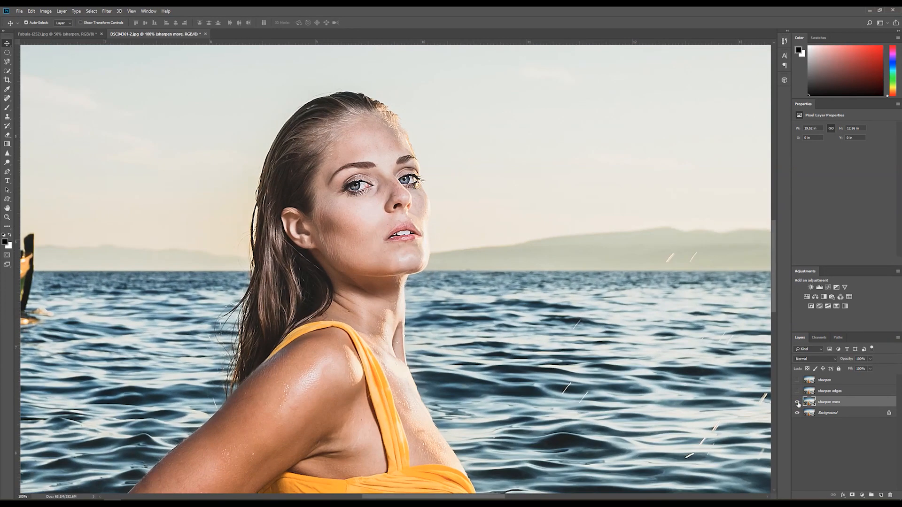
{"action": "left_click_drag", "start_coordinate": [570, 321], "coordinate": [531, 362]}
{"action": "left_click", "coordinate": [797, 403]}
{"action": "left_click", "coordinate": [797, 404]}
{"action": "left_click", "coordinate": [797, 403]}
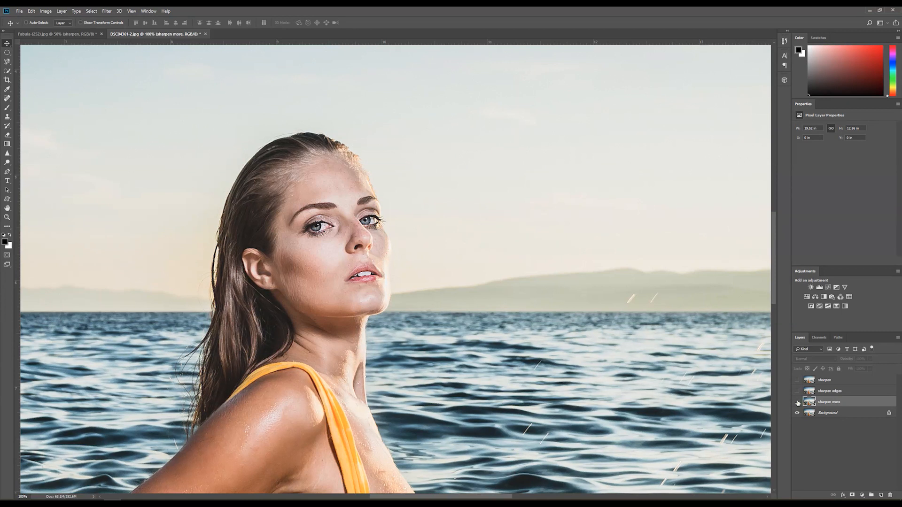
{"action": "left_click", "coordinate": [797, 403]}
Examine the Sharpen More effect on the sea waves at 200% zoom by switching the layer's visibility.
{"action": "left_click", "coordinate": [797, 380]}
{"action": "left_click", "coordinate": [626, 414], "text": "ctrl"}
{"action": "left_click_drag", "start_coordinate": [581, 354], "coordinate": [335, 195]}
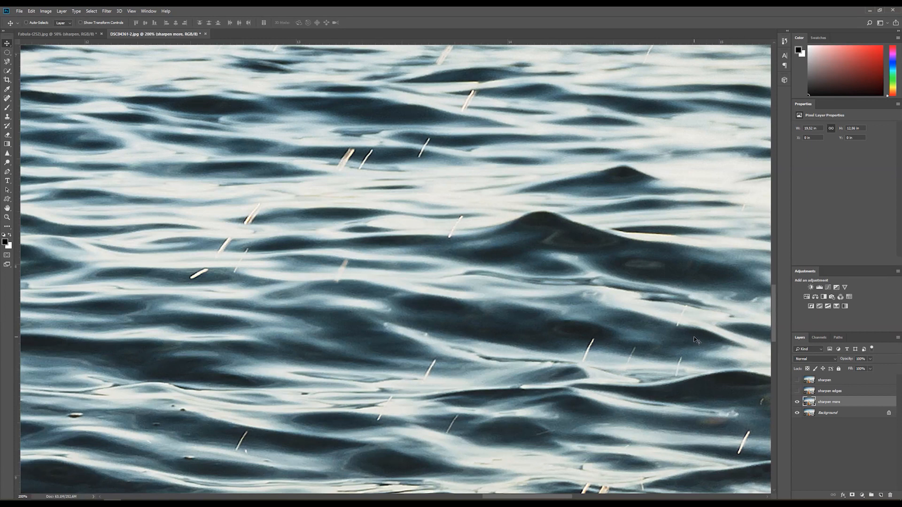
{"action": "left_click", "coordinate": [797, 403]}
{"action": "left_click", "coordinate": [797, 402]}
{"action": "left_click", "coordinate": [796, 403]}
{"action": "left_click", "coordinate": [796, 403]}
{"action": "left_click", "coordinate": [796, 403]}
{"action": "left_click", "coordinate": [797, 403]}
{"action": "left_click", "coordinate": [797, 402]}
{"action": "left_click", "coordinate": [797, 403]}
Hide the sharpen more layer and duplicate the Background layer.
{"action": "key", "text": "ctrl+minus"}
{"action": "key", "text": "ctrl+minus"}
{"action": "key", "text": "ctrl+minus"}
{"action": "key", "text": "ctrl+minus"}
{"action": "key", "text": "ctrl+minus"}
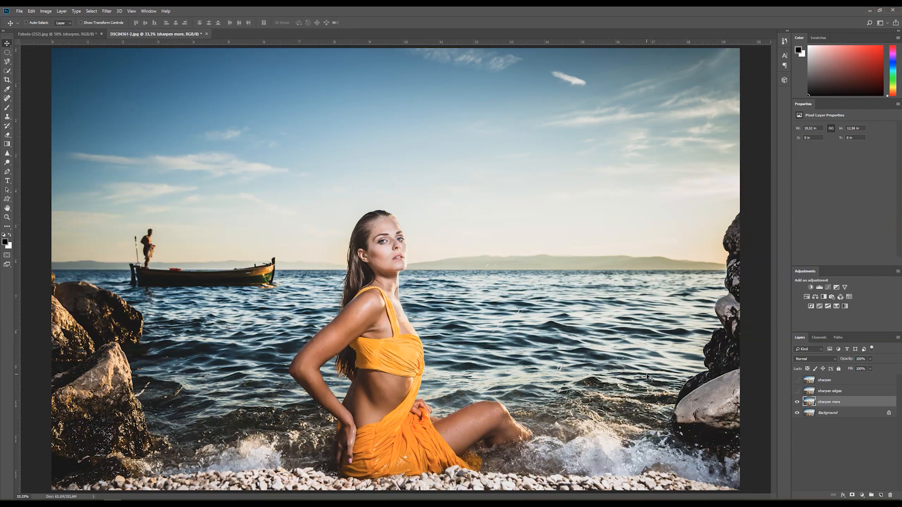
{"action": "left_click", "coordinate": [797, 403]}
{"action": "left_click_drag", "start_coordinate": [812, 414], "coordinate": [881, 495]}
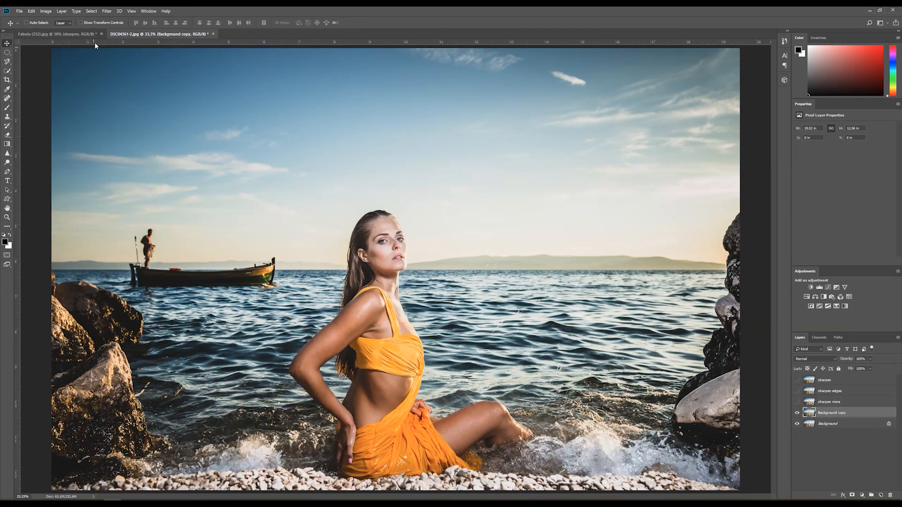
Apply the High Pass filter to the new Background copy of the seaside photo, keeping the preset radius.
{"action": "left_click", "coordinate": [108, 11]}
{"action": "mouse_move", "coordinate": [141, 150]}
{"action": "left_click", "coordinate": [204, 157]}
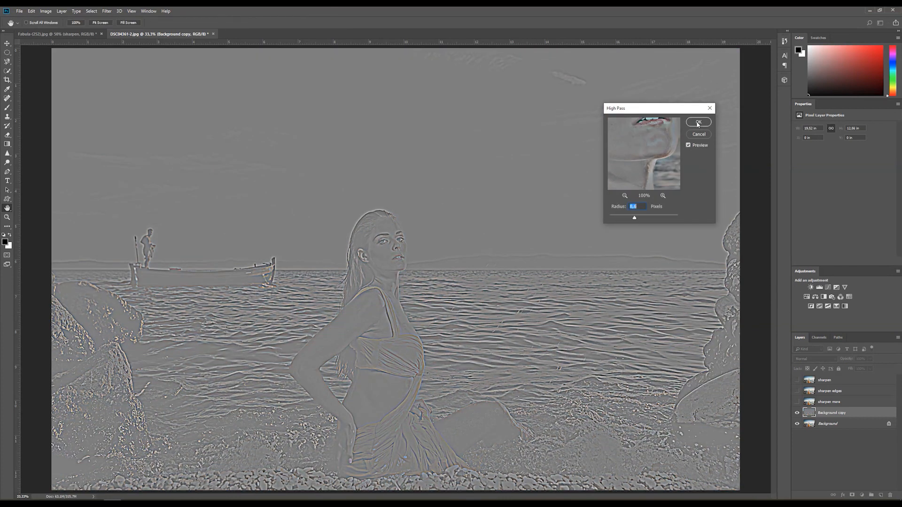
{"action": "left_click", "coordinate": [697, 123]}
{"action": "key", "text": "v"}
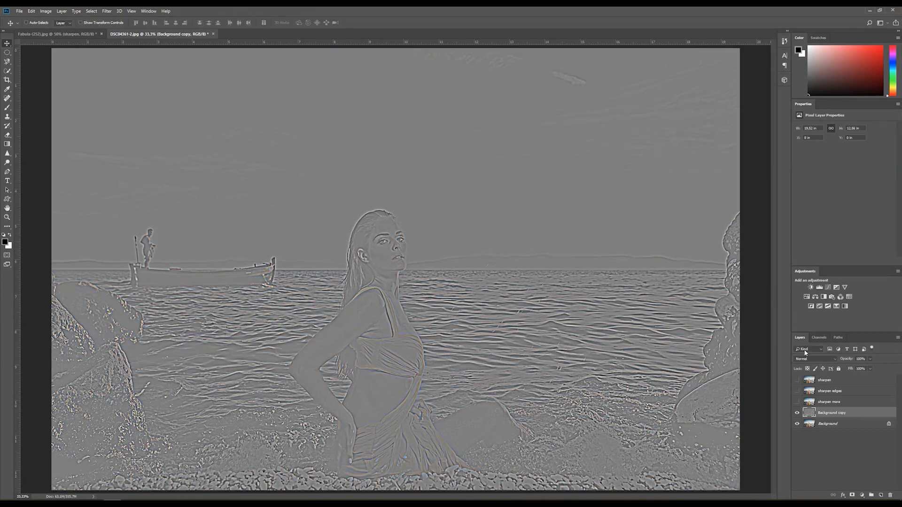
Set the high-pass Background copy layer's blend mode to Overlay and add a white layer mask to it.
{"action": "left_click", "coordinate": [806, 359]}
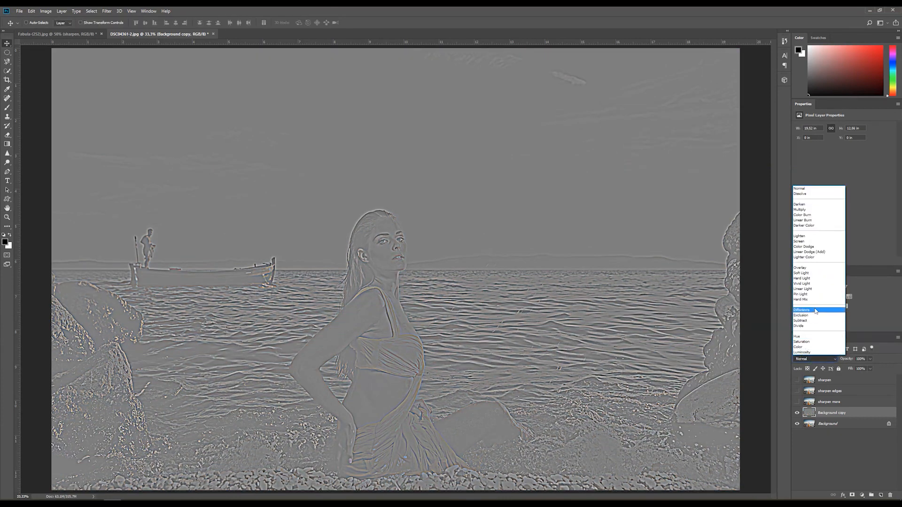
{"action": "left_click", "coordinate": [814, 268]}
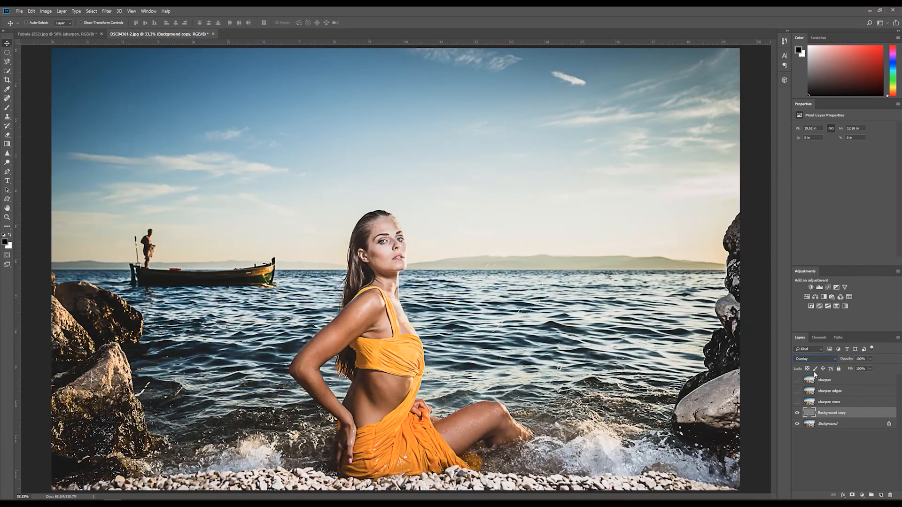
{"action": "left_click", "coordinate": [853, 497]}
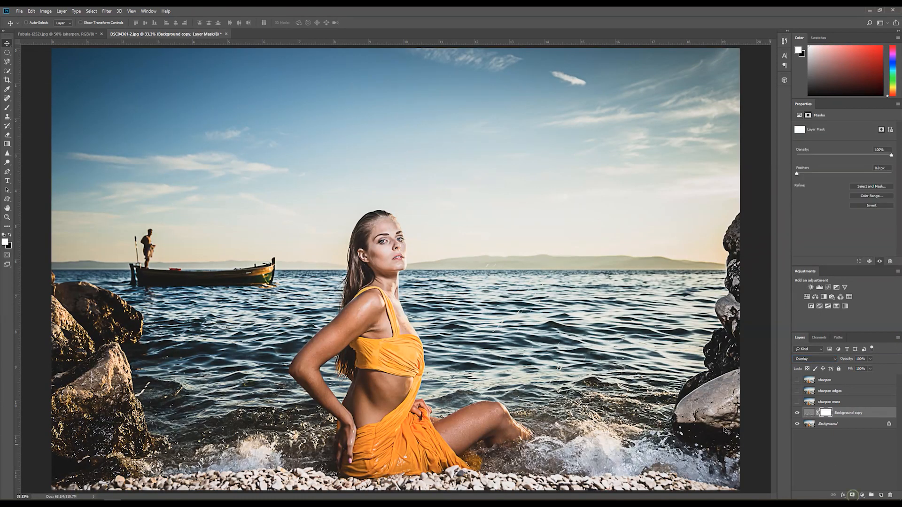
{"action": "key", "text": "b"}
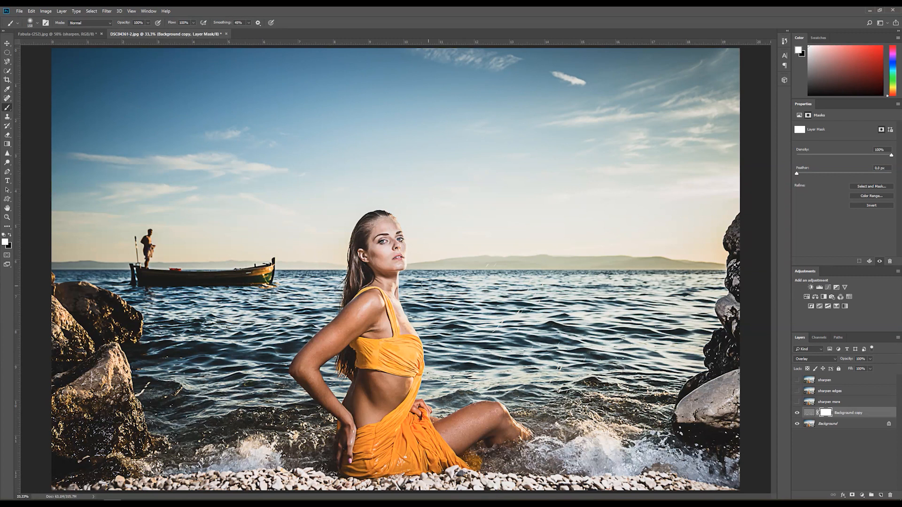
Compare the high-pass and sharpen more effects on the whole seaside photo by switching each layer's visibility.
{"action": "left_click", "coordinate": [797, 413]}
{"action": "left_click", "coordinate": [797, 413]}
{"action": "left_click", "coordinate": [797, 403]}
{"action": "left_click", "coordinate": [797, 402]}
{"action": "left_click", "coordinate": [797, 403]}
{"action": "left_click", "coordinate": [798, 402]}
{"action": "left_click", "coordinate": [797, 402]}
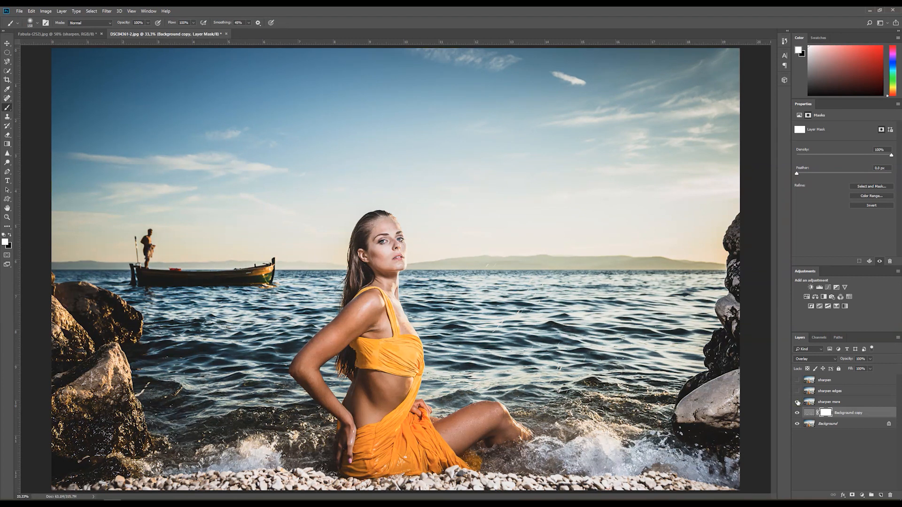
{"action": "left_click", "coordinate": [797, 403]}
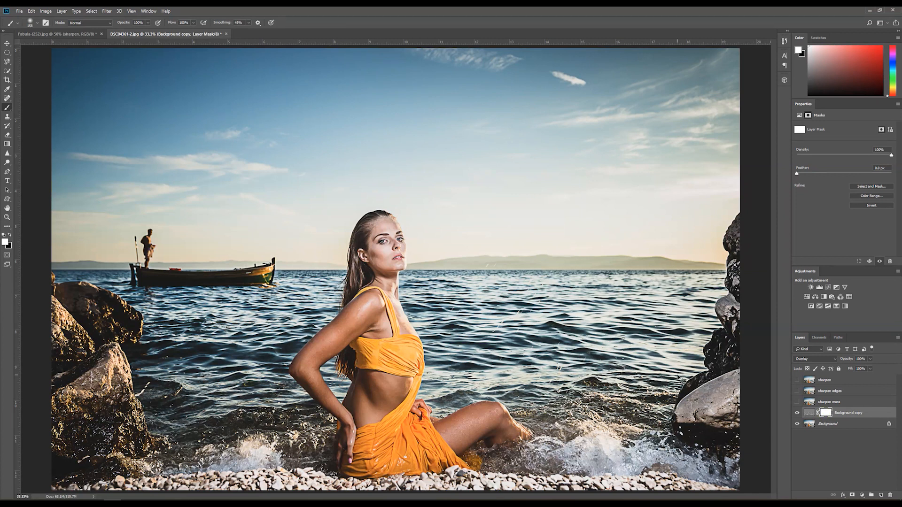
Invert the high-pass layer's mask to black and paint white over the woman's eyes with a small soft brush.
{"action": "key", "text": "ctrl+i"}
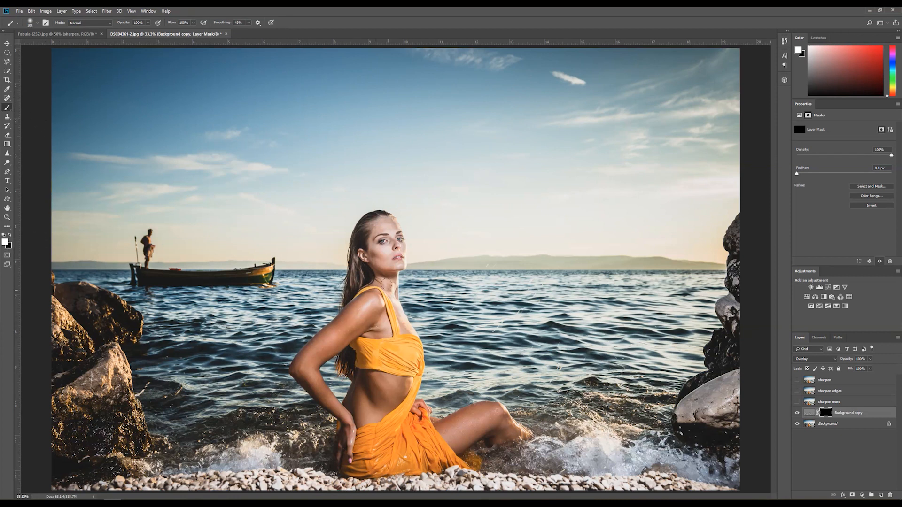
{"action": "key", "text": "ctrl+plus"}
{"action": "key", "text": "ctrl+plus"}
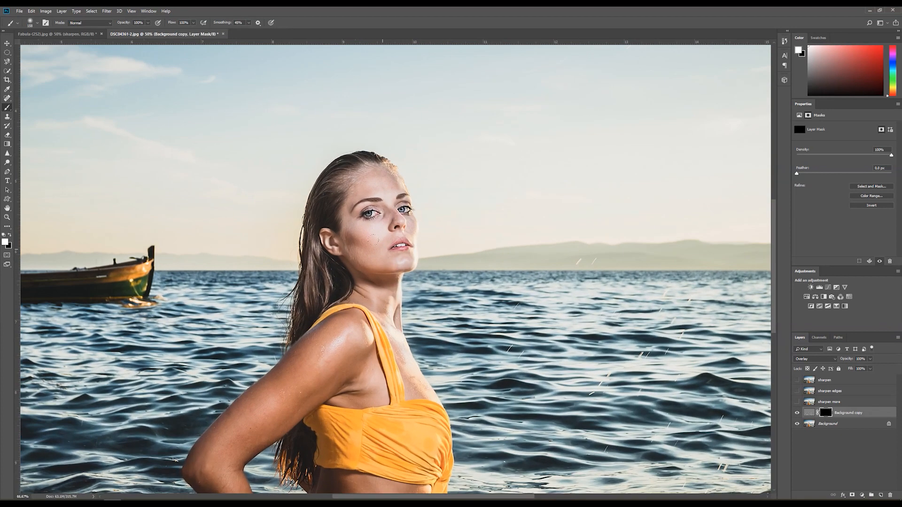
{"action": "left_click_drag", "start_coordinate": [402, 218], "coordinate": [398, 219]}
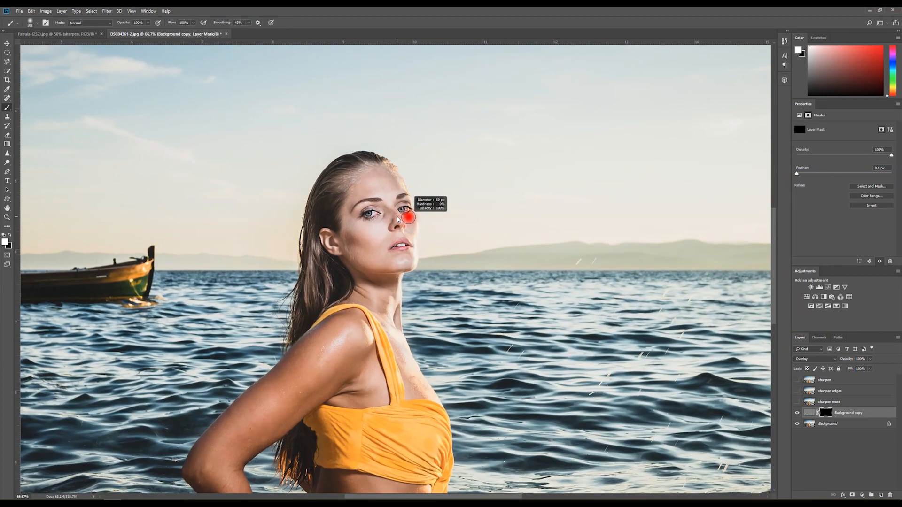
{"action": "left_click_drag", "start_coordinate": [398, 219], "coordinate": [399, 219]}
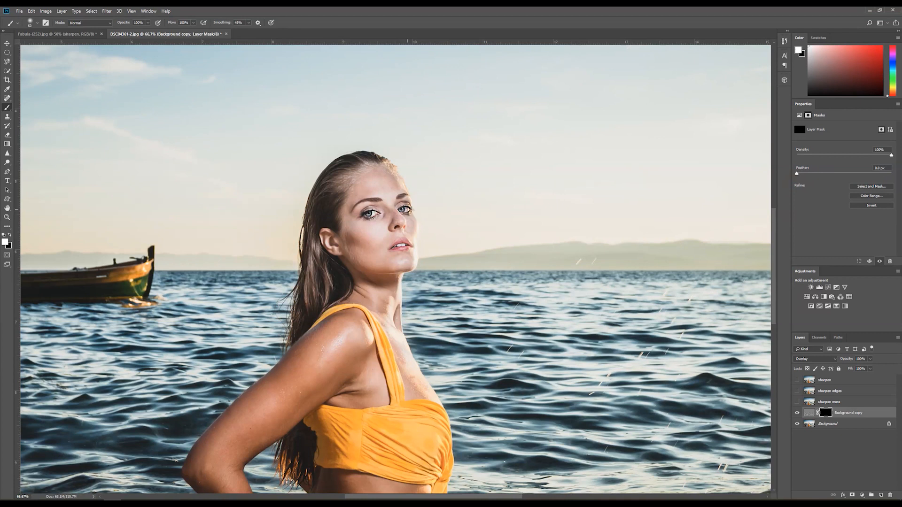
Paint white on the high-pass mask with a larger brush over the woman's orange dress and hair.
{"action": "key", "text": "ctrl+minus"}
{"action": "key", "text": "ctrl+minus"}
{"action": "left_click_drag", "start_coordinate": [134, 349], "coordinate": [192, 351]}
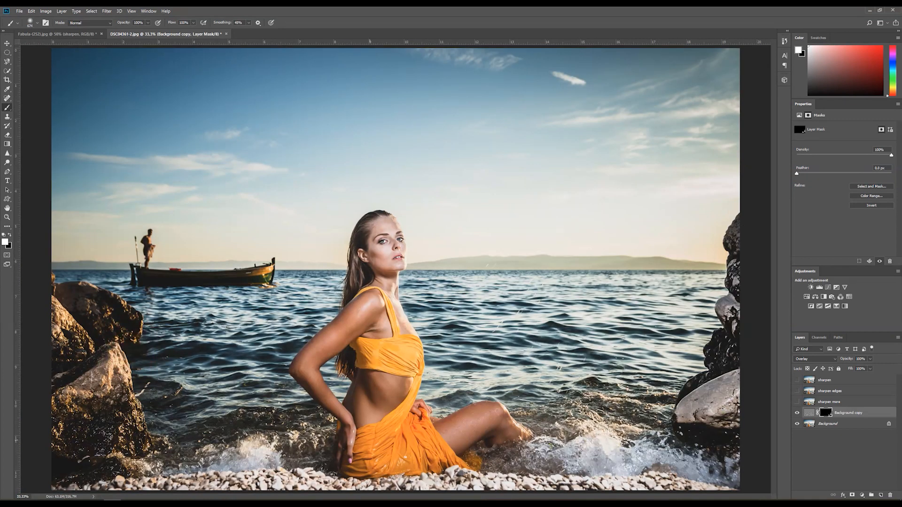
{"action": "mouse_move", "coordinate": [414, 445]}
{"action": "left_mouse_down"}
{"action": "mouse_move", "coordinate": [399, 446]}
{"action": "mouse_move", "coordinate": [397, 423]}
{"action": "left_mouse_up"}
{"action": "left_click_drag", "start_coordinate": [395, 345], "coordinate": [387, 344]}
{"action": "mouse_move", "coordinate": [356, 273]}
{"action": "left_mouse_down"}
{"action": "mouse_move", "coordinate": [364, 274]}
{"action": "mouse_move", "coordinate": [362, 223]}
{"action": "mouse_move", "coordinate": [378, 217]}
{"action": "left_mouse_up"}
Examine the masked high-pass sharpening on the whole photo by switching the layer's visibility.
{"action": "left_click", "coordinate": [797, 415]}
{"action": "left_click", "coordinate": [797, 415]}
{"action": "left_click", "coordinate": [797, 415]}
{"action": "left_click", "coordinate": [797, 415]}
{"action": "left_click", "coordinate": [796, 415]}
{"action": "left_click", "coordinate": [796, 416]}
{"action": "left_click", "coordinate": [796, 413]}
Reduce the high-pass layer's opacity to 54%.
{"action": "left_click", "coordinate": [869, 359]}
{"action": "left_click_drag", "start_coordinate": [870, 367], "coordinate": [857, 370]}
{"action": "key", "text": "v"}
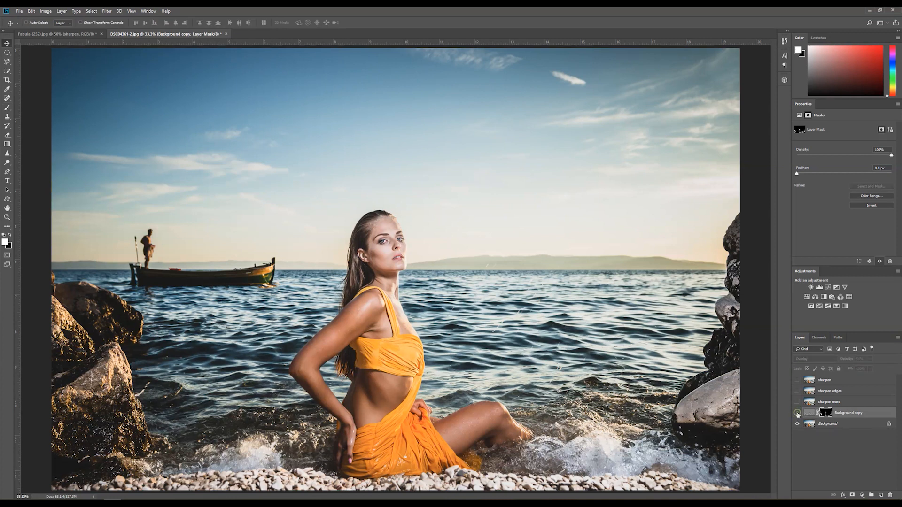
Examine the masked high-pass effect on the woman's face and hair up close by switching the layer's visibility.
{"action": "key", "text": "ctrl+plus"}
{"action": "key", "text": "ctrl+plus"}
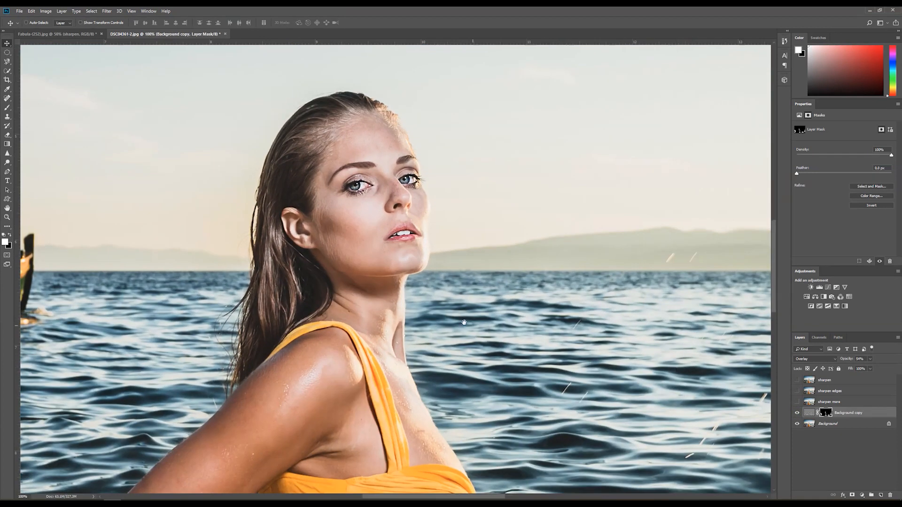
{"action": "key", "text": "ctrl+plus"}
{"action": "key", "text": "ctrl+plus"}
{"action": "left_click", "coordinate": [797, 413]}
{"action": "left_click", "coordinate": [798, 413]}
{"action": "left_click", "coordinate": [797, 413]}
{"action": "left_click", "coordinate": [797, 413]}
{"action": "key", "text": "ctrl+0"}
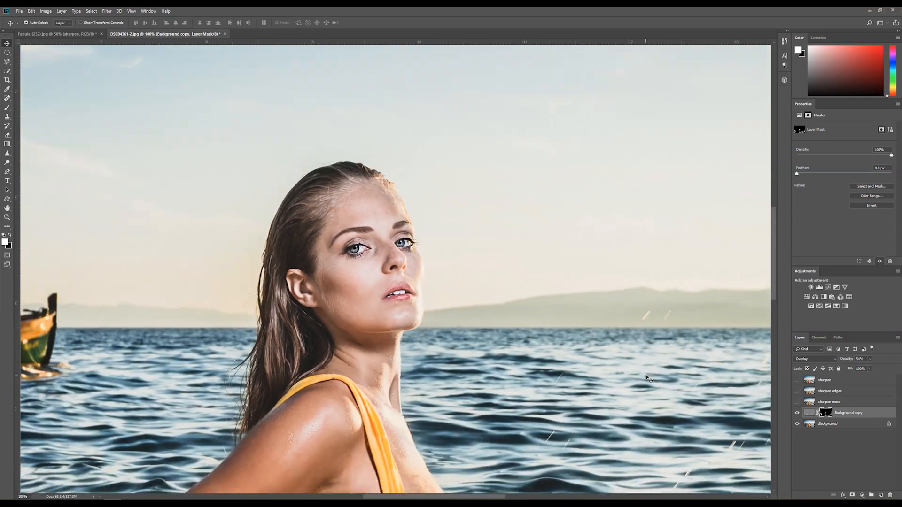